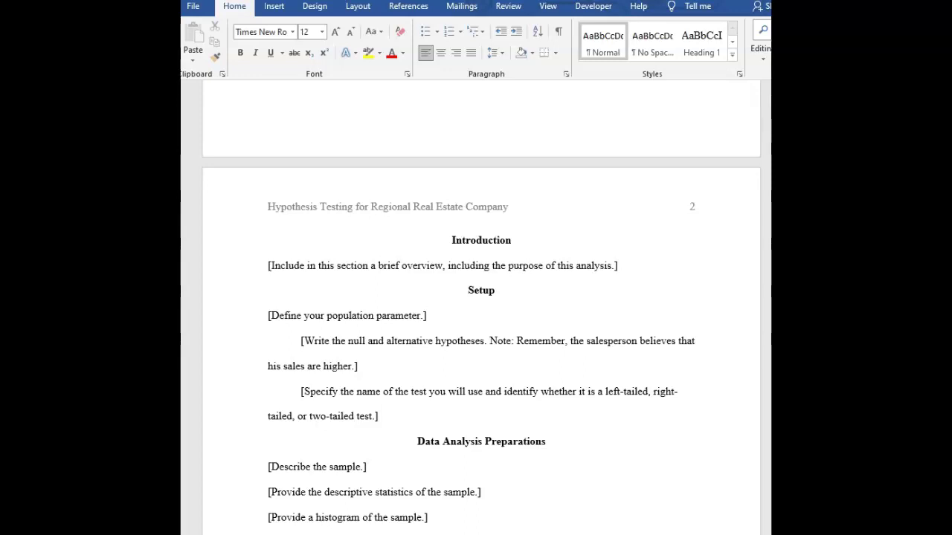
- Examine the template's Introduction prompt and the Scenario's claim about average cost per square foot in the Module Five assignment guidelines
{"action": "left_click", "coordinate": [490, 264]}
{"action": "left_click_drag", "start_coordinate": [271, 265], "coordinate": [606, 264]}
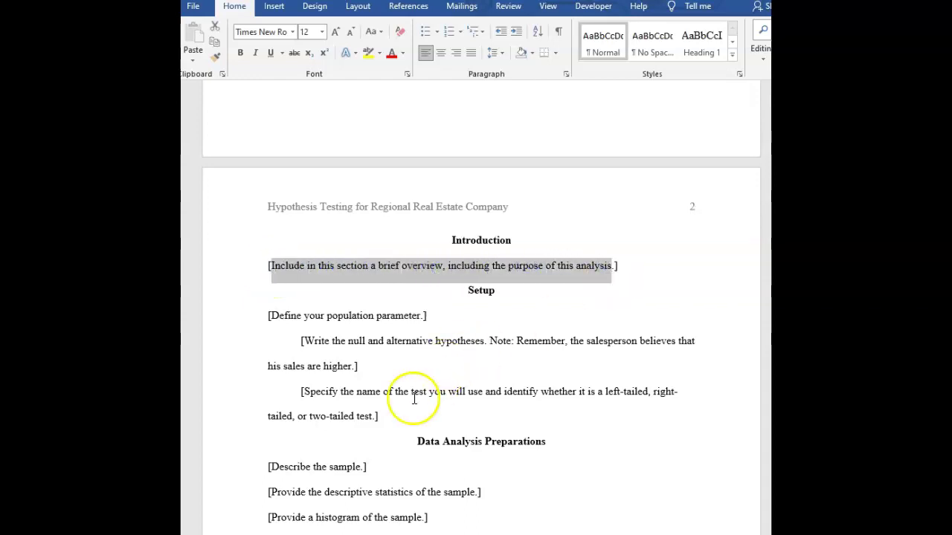
{"action": "scroll", "coordinate": [292, 419], "scroll_direction": "down", "scroll_amount": 1}
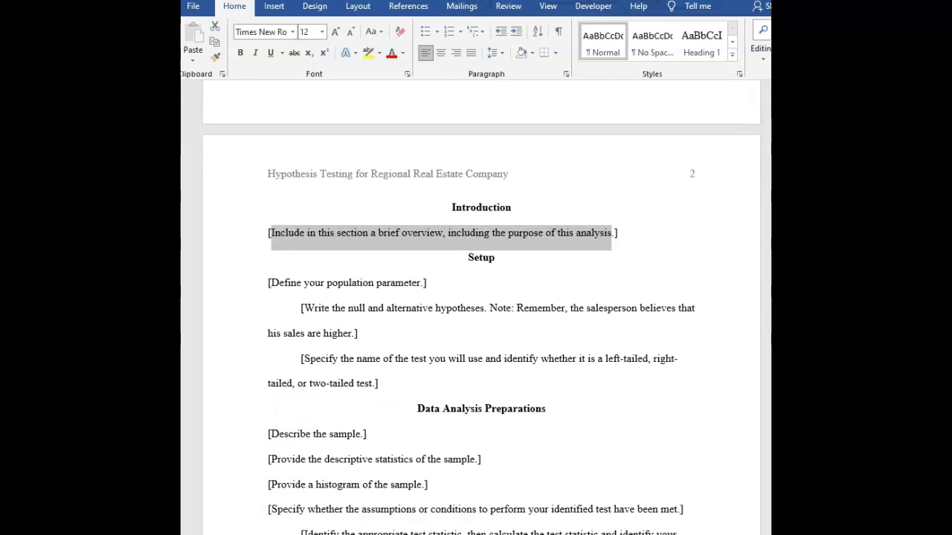
{"action": "key", "text": "alt+Tab"}
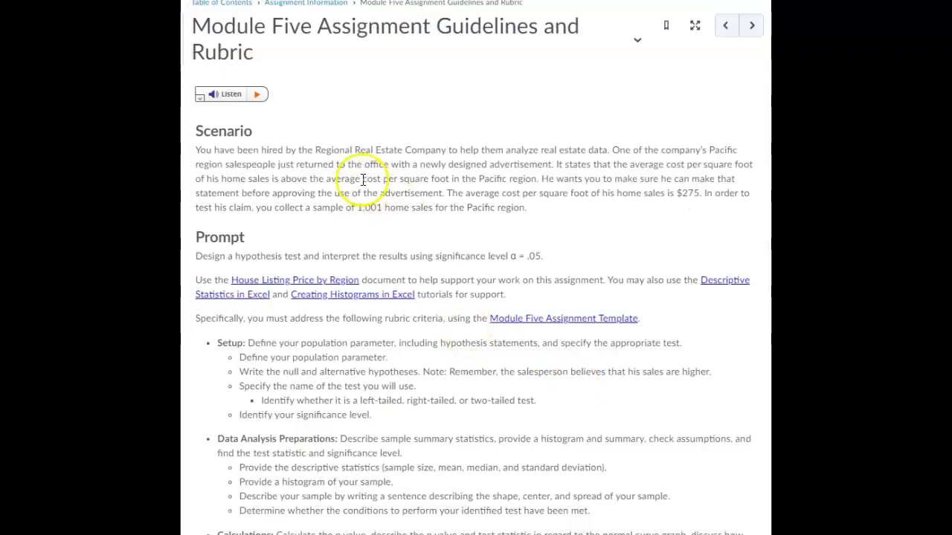
{"action": "left_click_drag", "start_coordinate": [196, 131], "coordinate": [249, 158]}
{"action": "left_click", "coordinate": [305, 175]}
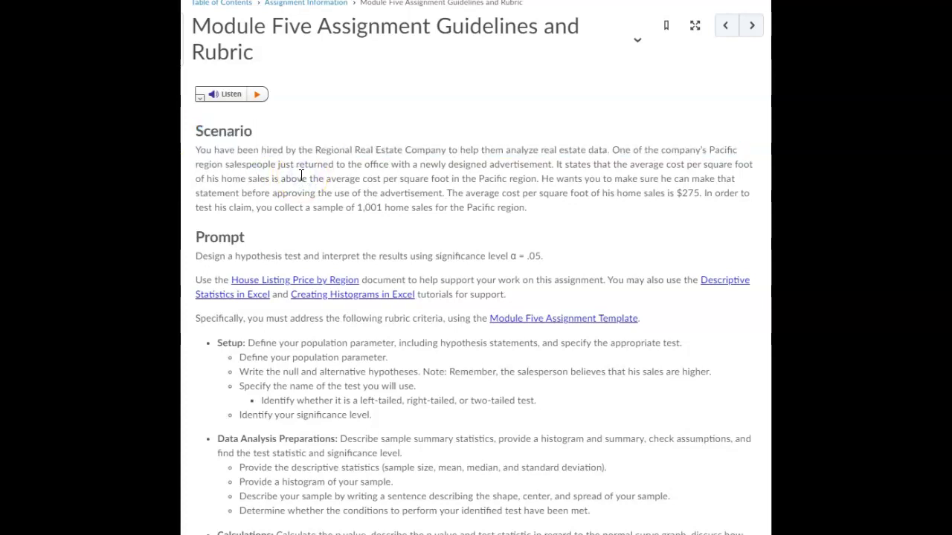
{"action": "left_click_drag", "start_coordinate": [223, 176], "coordinate": [296, 173]}
{"action": "left_click_drag", "start_coordinate": [221, 179], "coordinate": [534, 180]}
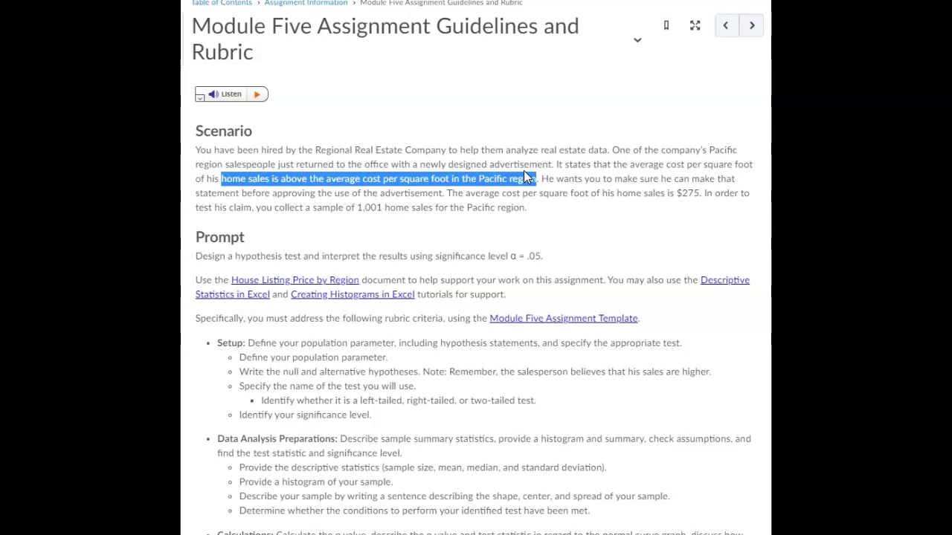
{"action": "left_click", "coordinate": [295, 183]}
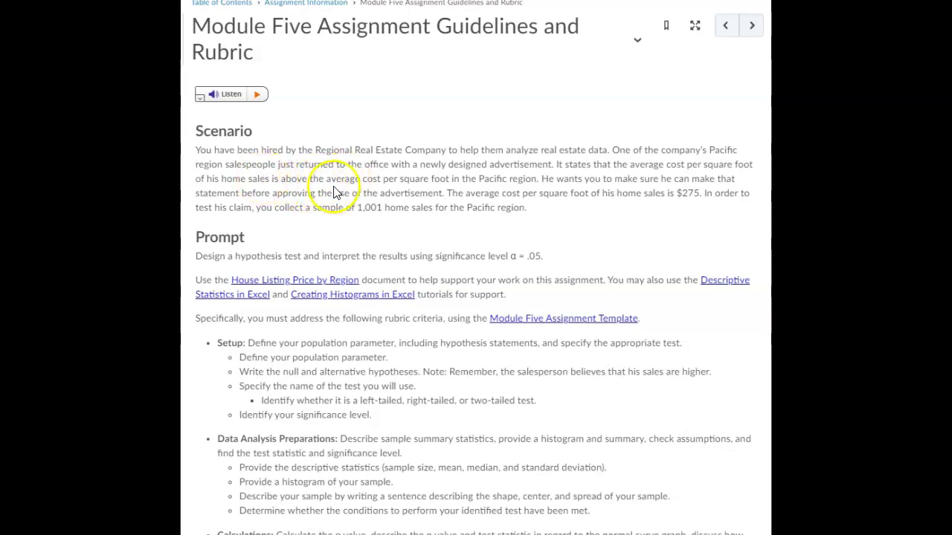
{"action": "left_click_drag", "start_coordinate": [331, 179], "coordinate": [366, 179]}
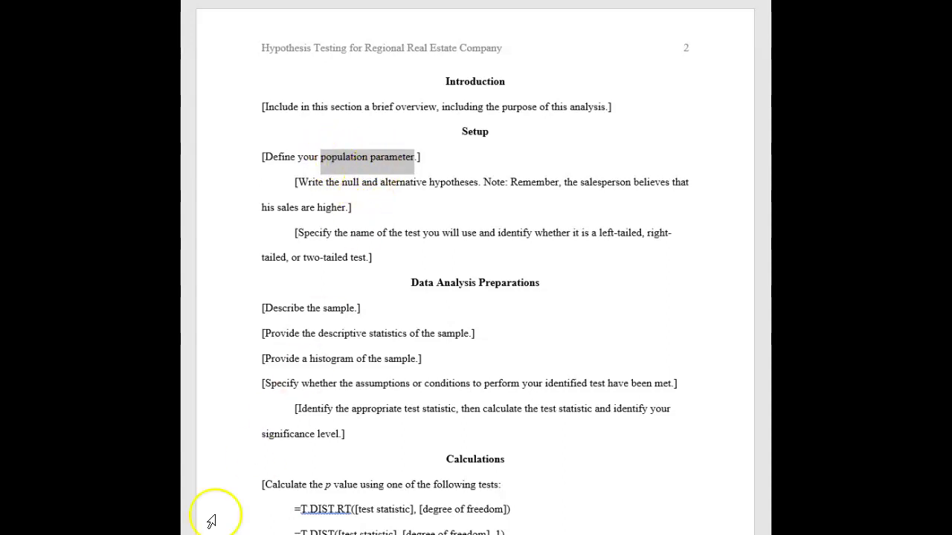
- Review the template's Setup instructions on hypotheses and test type, and the average cost of the salesperson's home sales in the guidelines' Scenario
{"action": "left_click", "coordinate": [316, 191]}
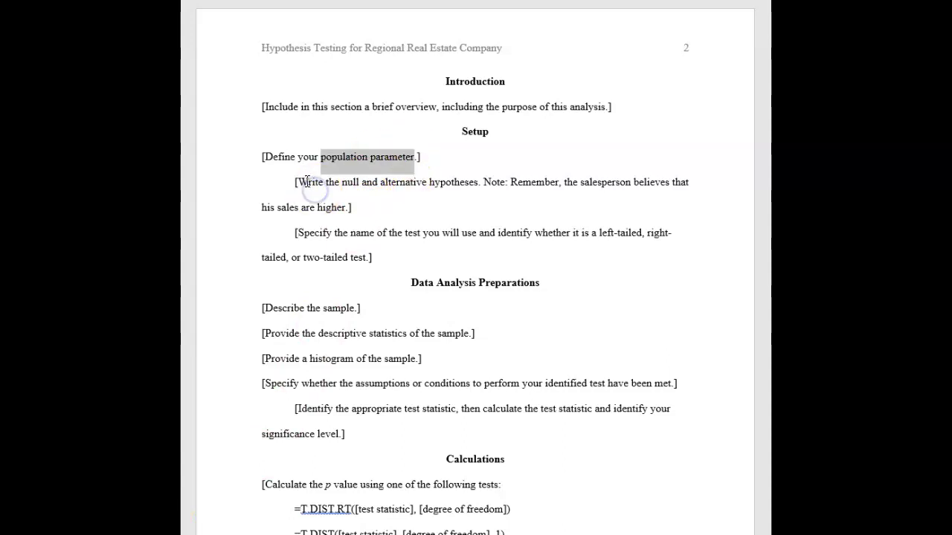
{"action": "left_click_drag", "start_coordinate": [315, 192], "coordinate": [375, 209]}
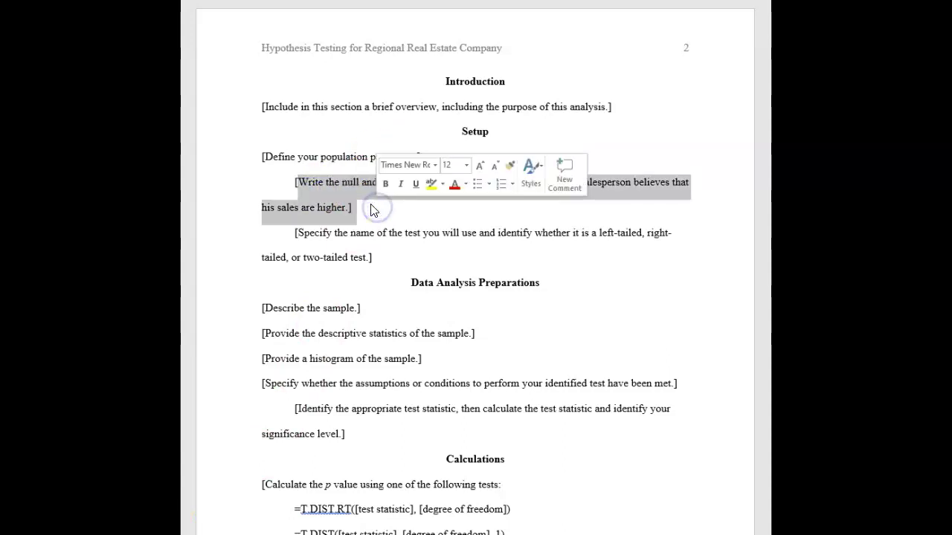
{"action": "left_click", "coordinate": [297, 239]}
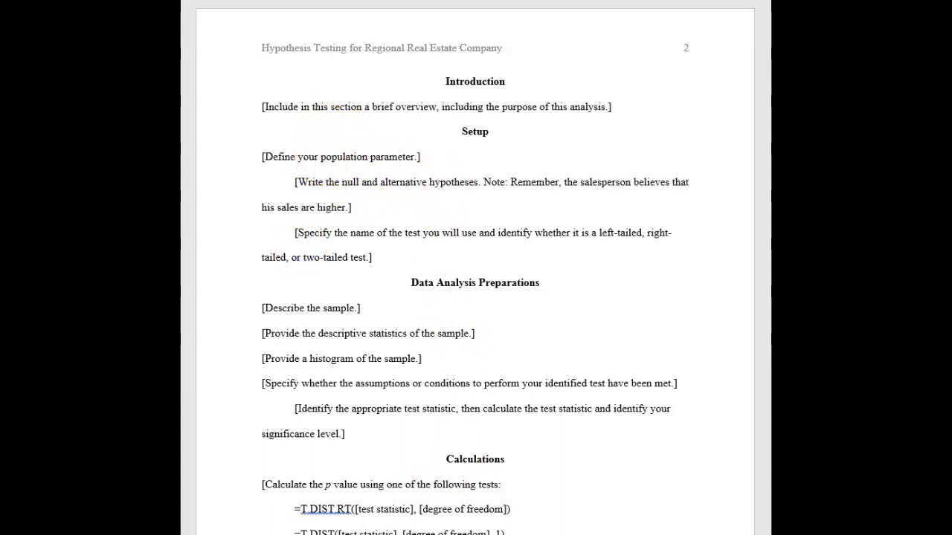
{"action": "key", "text": "alt+Tab"}
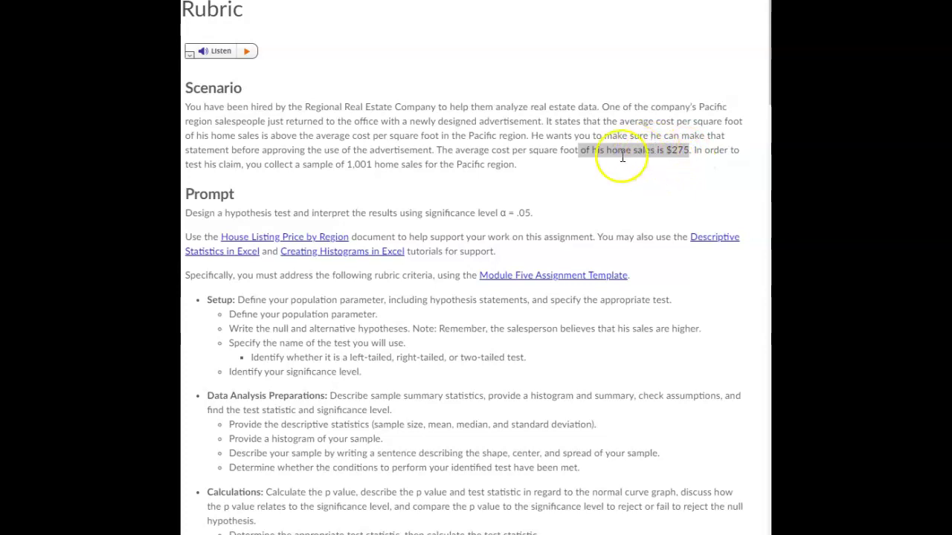
- Switch to the Paint number line, mark the $275 tick with a red dot, and shade the line below $275 in blue
{"action": "key", "text": "alt+Tab"}
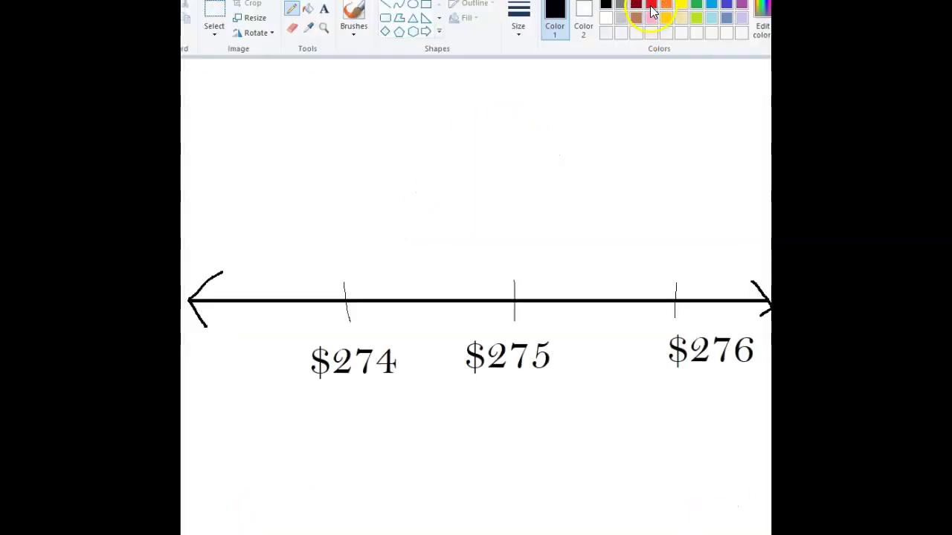
{"action": "left_click", "coordinate": [509, 304]}
{"action": "left_click_drag", "start_coordinate": [509, 304], "coordinate": [515, 301]}
{"action": "left_click", "coordinate": [650, 4]}
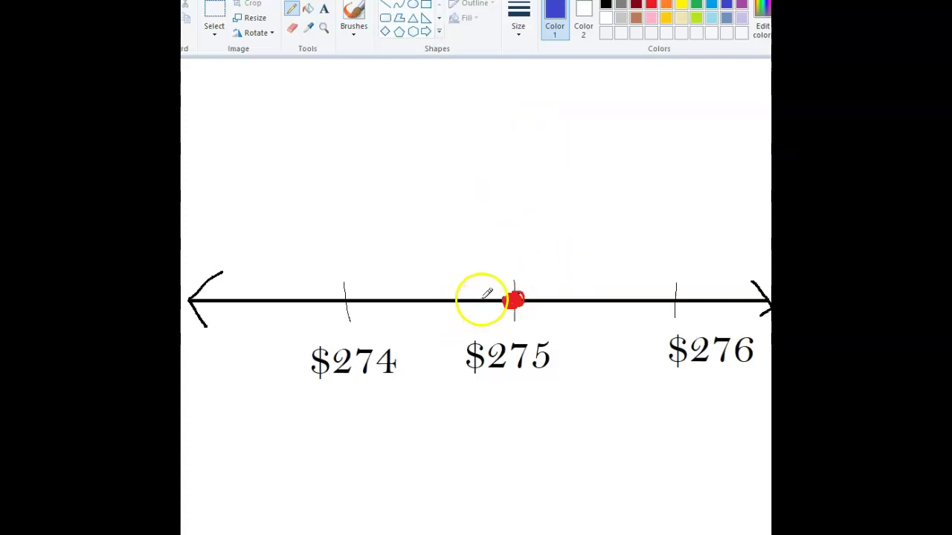
{"action": "mouse_move", "coordinate": [487, 297]}
{"action": "left_mouse_down"}
{"action": "mouse_move", "coordinate": [240, 290]}
{"action": "mouse_move", "coordinate": [391, 295]}
{"action": "left_mouse_up"}
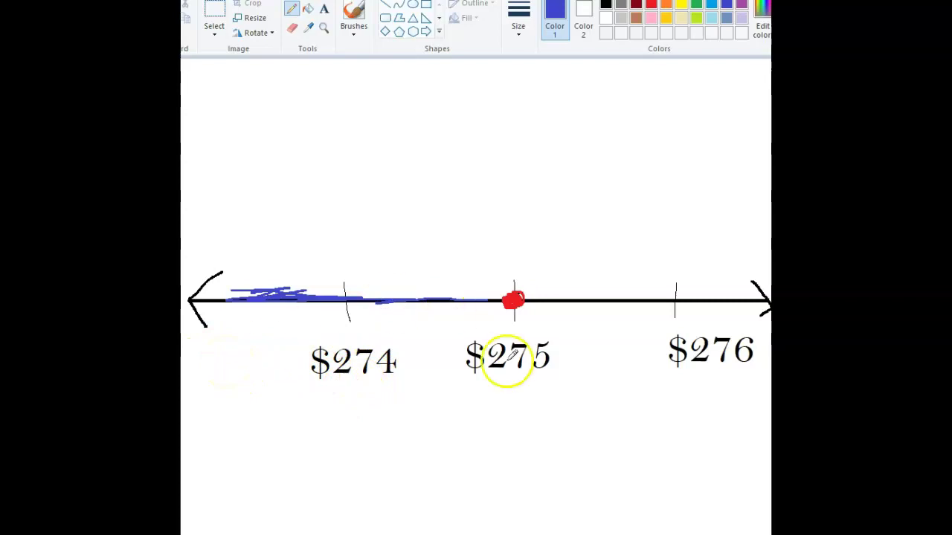
- Enlarge the red dot at $275 and draw a red arrow pointing down at the blue section of the number line
{"action": "mouse_move", "coordinate": [557, 357]}
{"action": "left_mouse_down"}
{"action": "mouse_move", "coordinate": [483, 330]}
{"action": "mouse_move", "coordinate": [584, 342]}
{"action": "mouse_move", "coordinate": [565, 335]}
{"action": "left_mouse_up"}
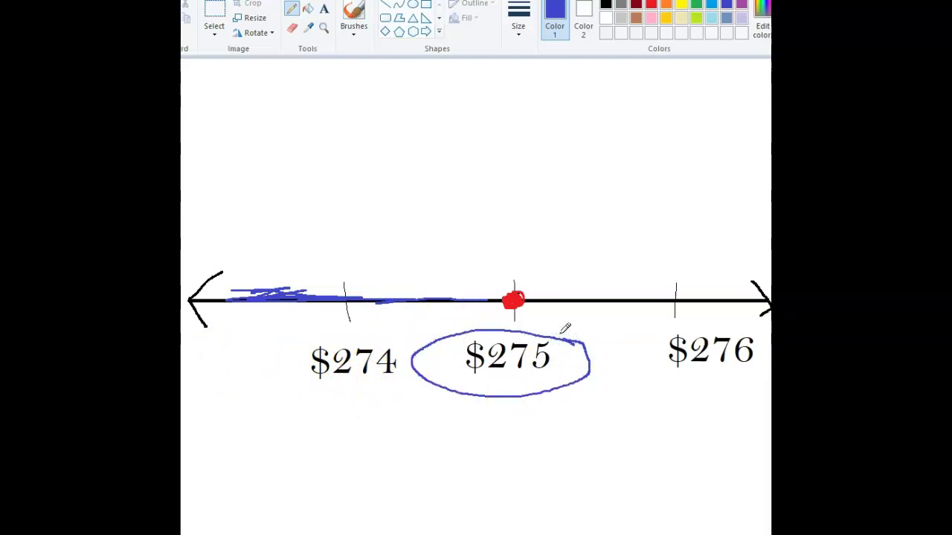
{"action": "key", "text": "ctrl+z"}
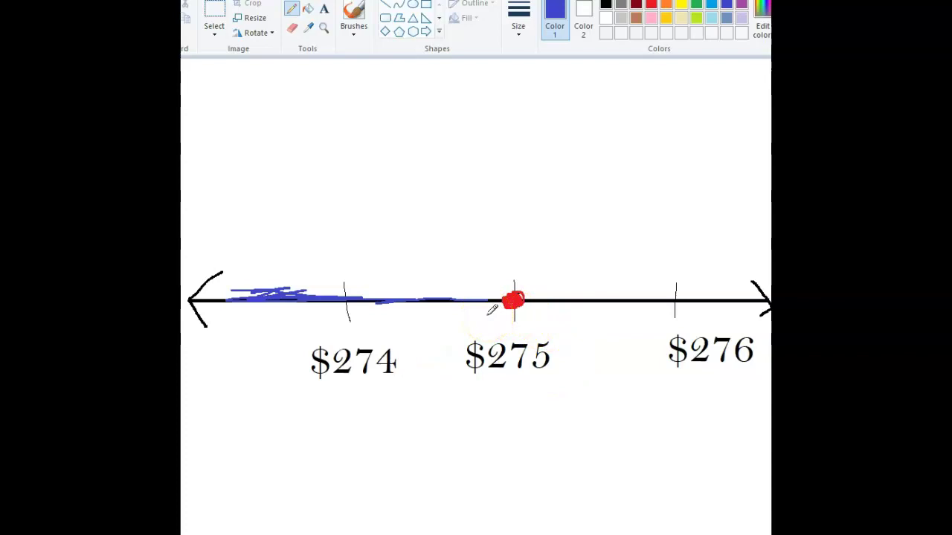
{"action": "left_click", "coordinate": [651, 5]}
{"action": "mouse_move", "coordinate": [521, 284]}
{"action": "left_mouse_down"}
{"action": "mouse_move", "coordinate": [499, 297]}
{"action": "mouse_move", "coordinate": [521, 312]}
{"action": "mouse_move", "coordinate": [512, 290]}
{"action": "left_mouse_up"}
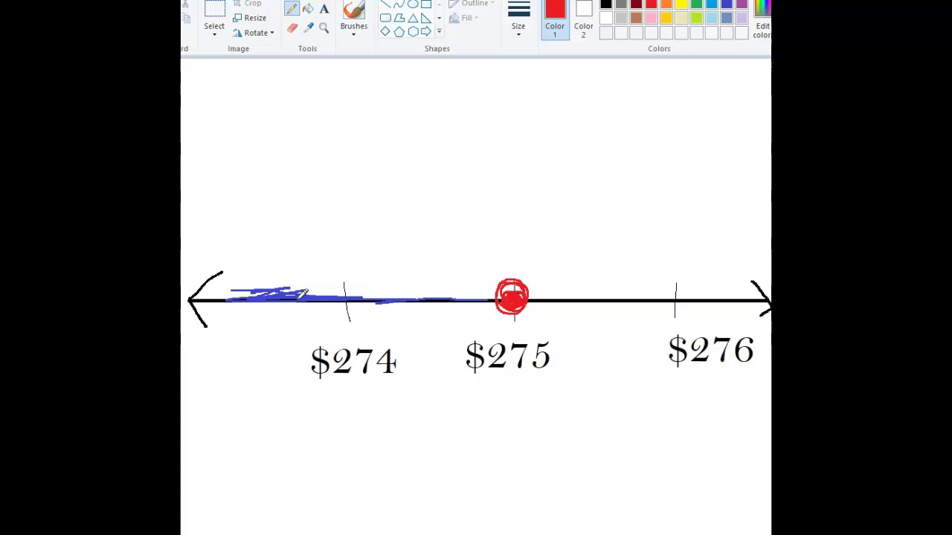
{"action": "mouse_move", "coordinate": [295, 206]}
{"action": "left_mouse_down"}
{"action": "mouse_move", "coordinate": [300, 257]}
{"action": "mouse_move", "coordinate": [315, 238]}
{"action": "mouse_move", "coordinate": [283, 248]}
{"action": "left_mouse_up"}
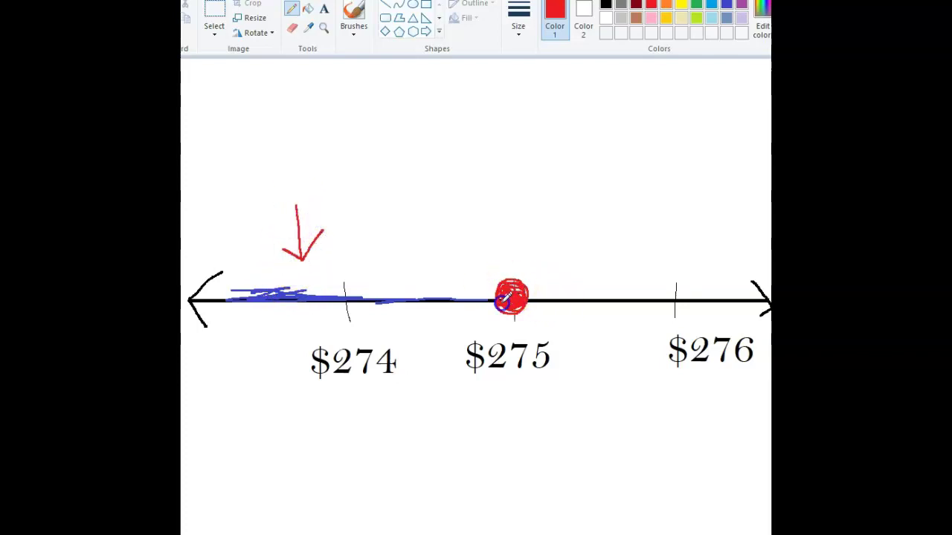
{"action": "left_click_drag", "start_coordinate": [513, 299], "coordinate": [513, 292]}
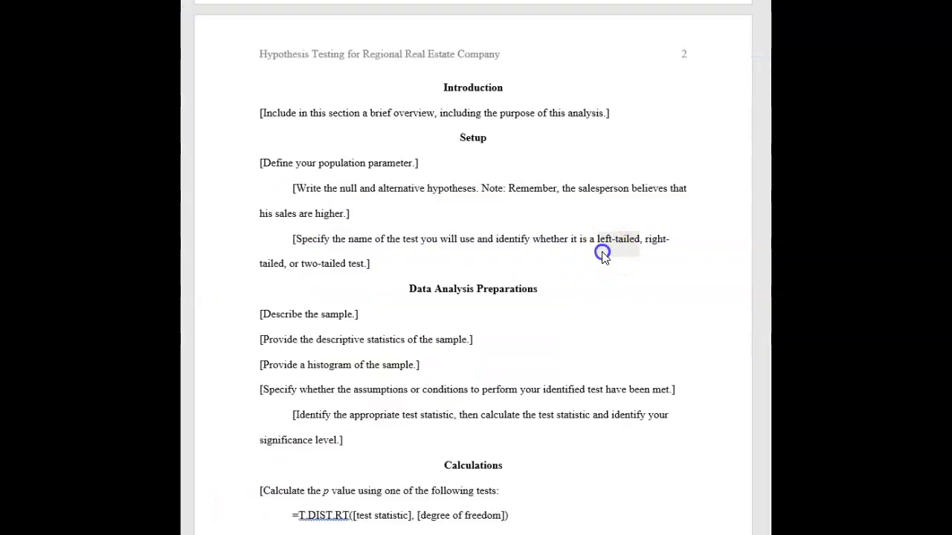
- Check the left-tailed test option in the Word template, and view the Pacific sheet's data from its beginning in the Excel house listing workbook
{"action": "left_click_drag", "start_coordinate": [600, 244], "coordinate": [638, 244]}
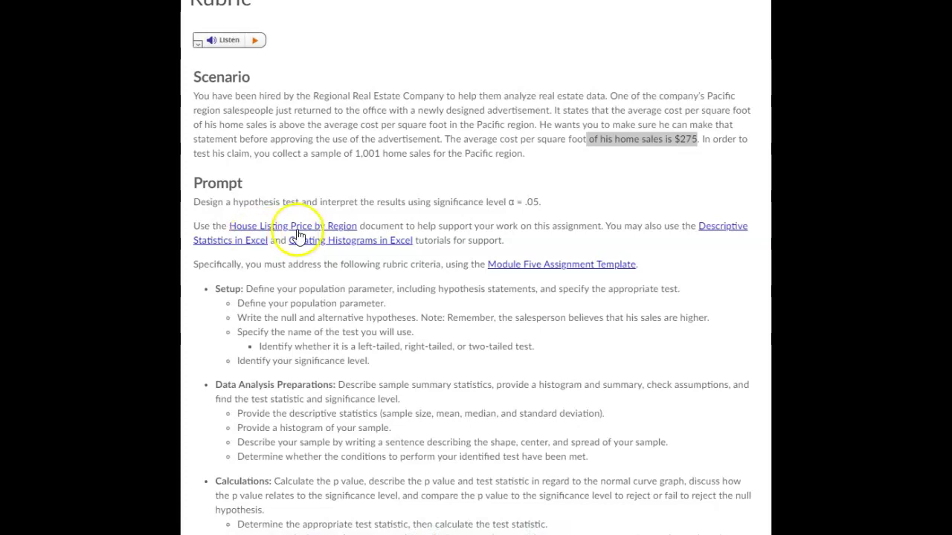
{"action": "key", "text": "alt+Tab"}
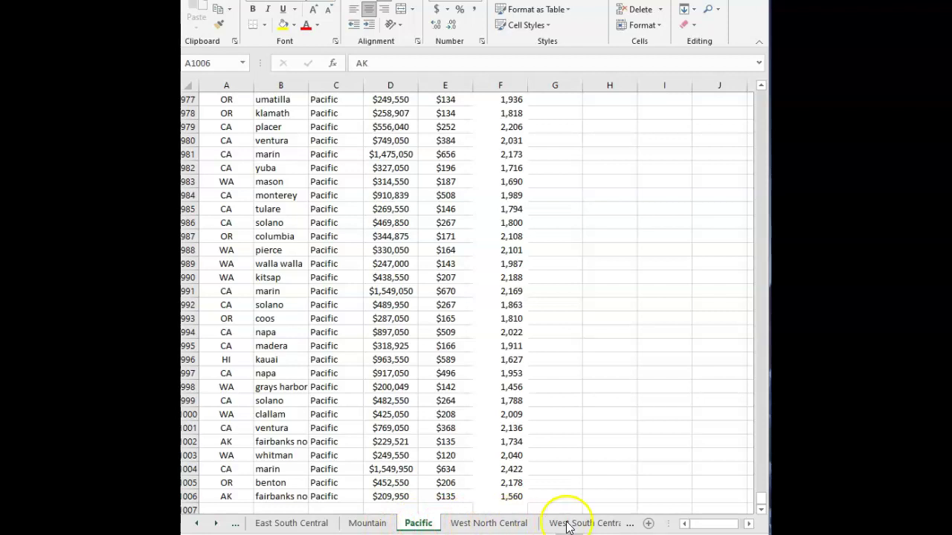
{"action": "left_click", "coordinate": [417, 523]}
{"action": "left_click", "coordinate": [367, 523]}
{"action": "left_click", "coordinate": [418, 522]}
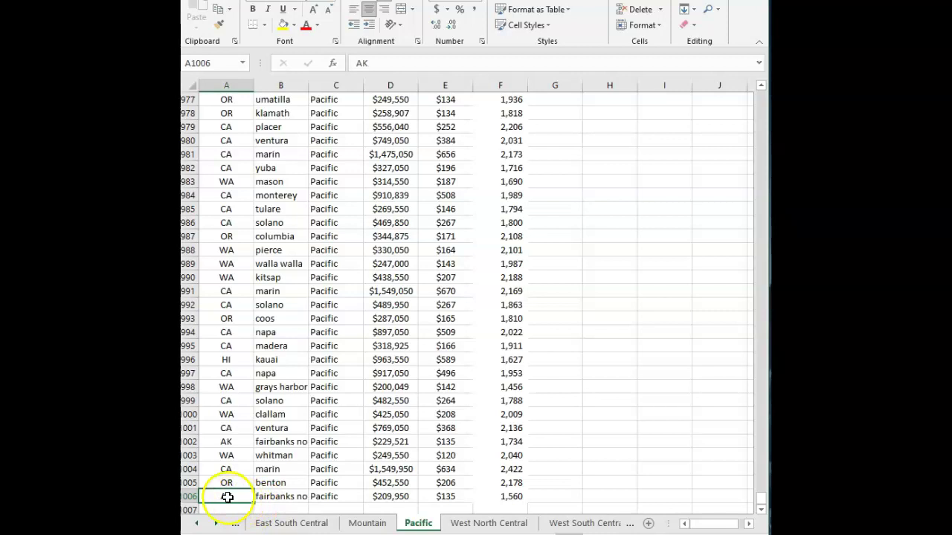
{"action": "scroll", "coordinate": [248, 496], "scroll_direction": "up", "scroll_amount": 6}
{"action": "left_click_drag", "start_coordinate": [762, 498], "coordinate": [756, 96]}
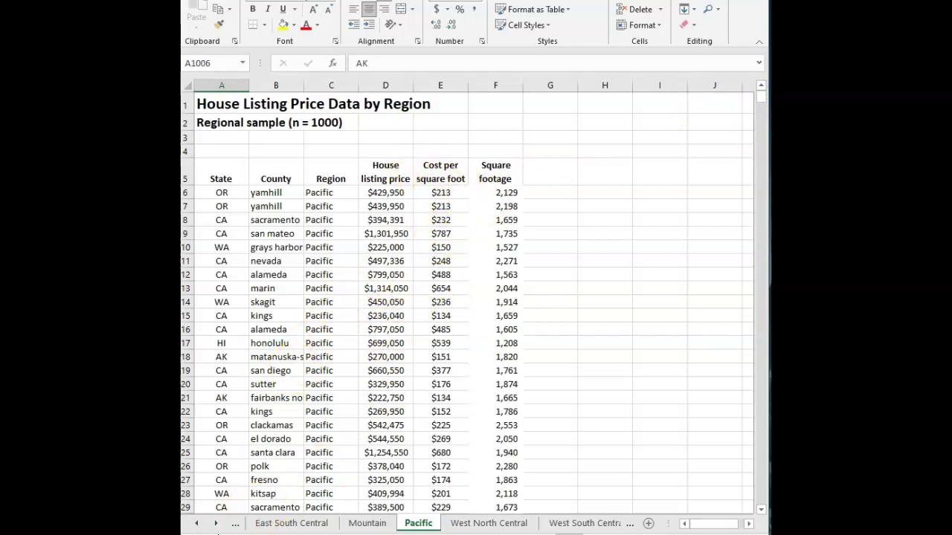
- Delete the entire House listing price column from the Pacific sheet
{"action": "left_click", "coordinate": [391, 179]}
{"action": "right_click", "coordinate": [395, 181]}
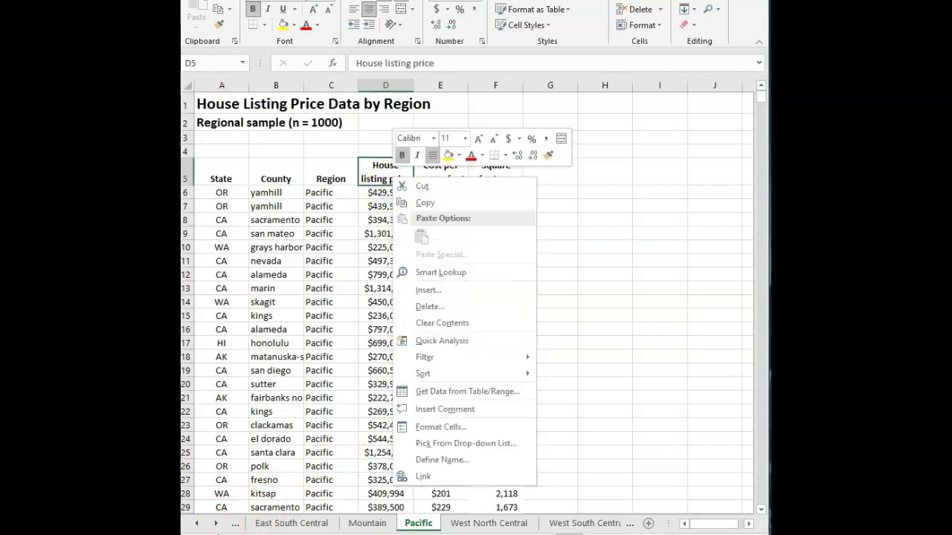
{"action": "left_click", "coordinate": [449, 307]}
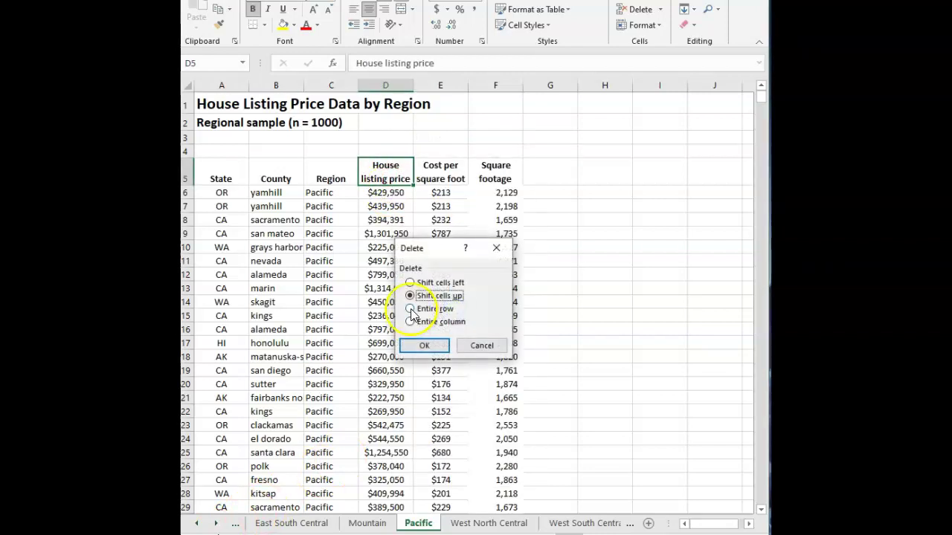
{"action": "left_click", "coordinate": [410, 321]}
{"action": "left_click", "coordinate": [423, 345]}
- Delete the entire Square footage column from the Pacific sheet
{"action": "left_click", "coordinate": [452, 175]}
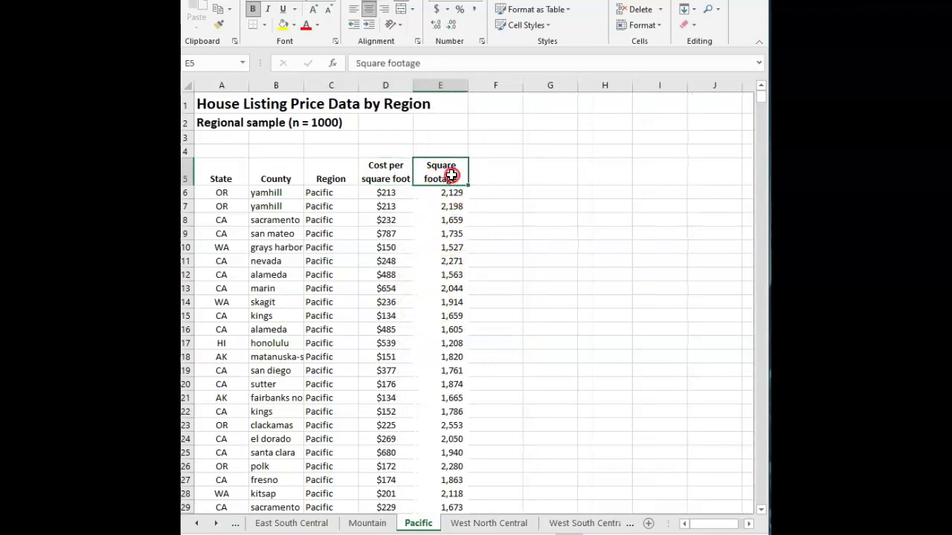
{"action": "right_click", "coordinate": [451, 174]}
{"action": "left_click", "coordinate": [548, 305]}
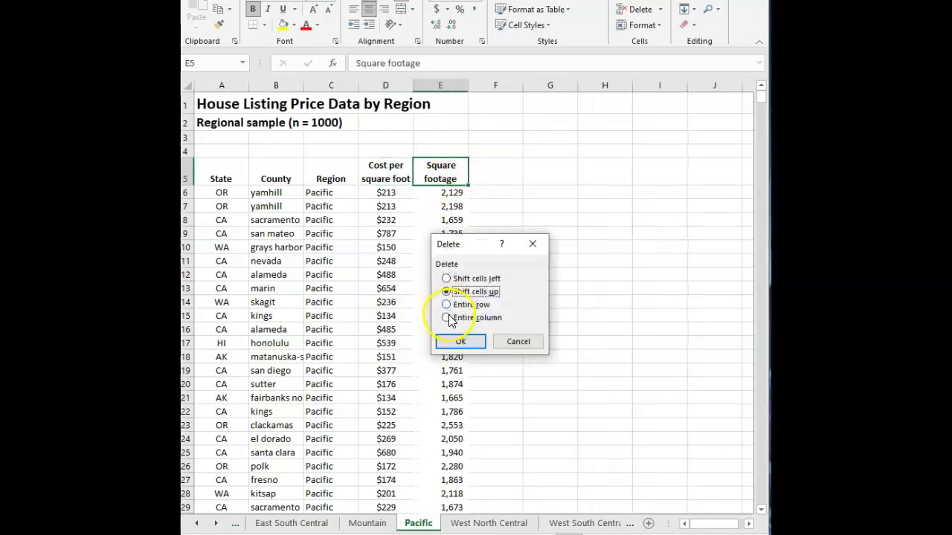
{"action": "left_click", "coordinate": [448, 319]}
{"action": "left_click", "coordinate": [458, 341]}
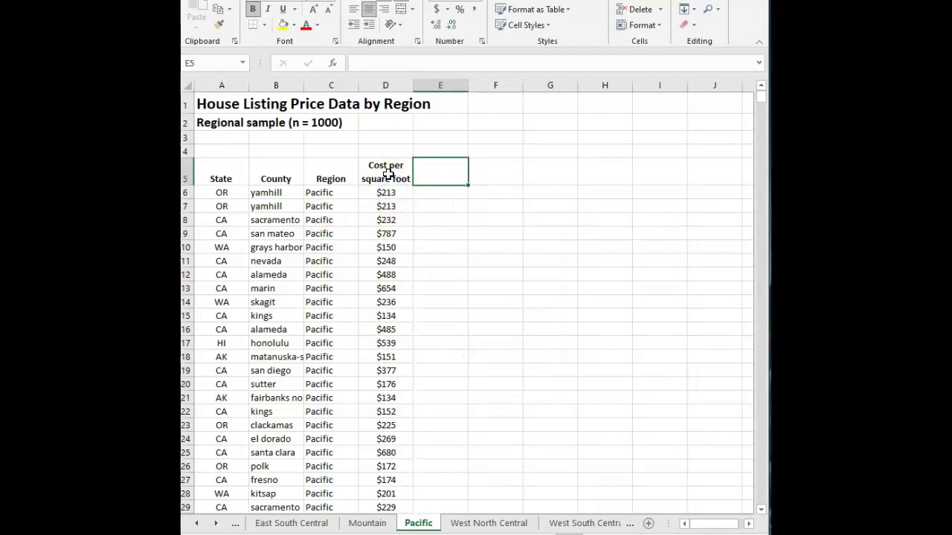
- Start an AVERAGE formula in cell F6 for the Pacific cost per square foot data
{"action": "left_click_drag", "start_coordinate": [387, 175], "coordinate": [386, 274]}
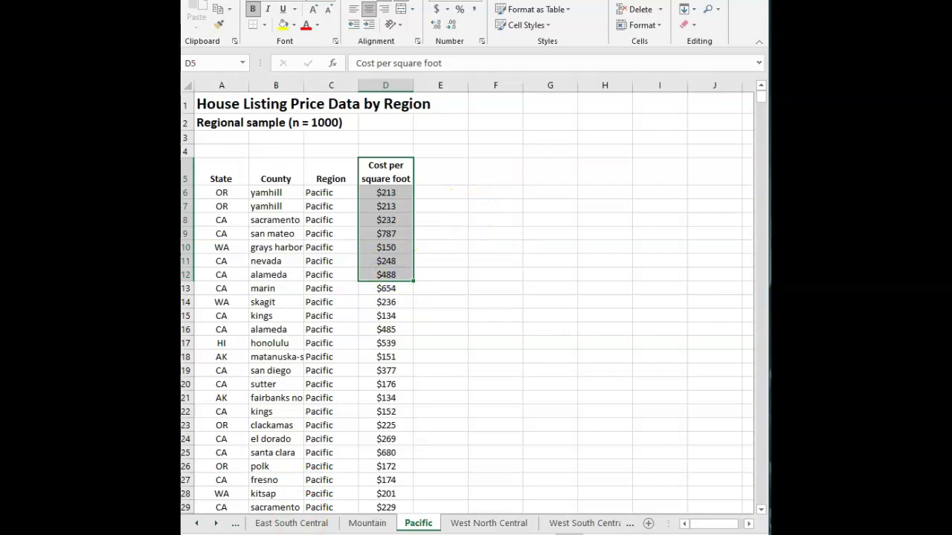
{"action": "left_click", "coordinate": [485, 193]}
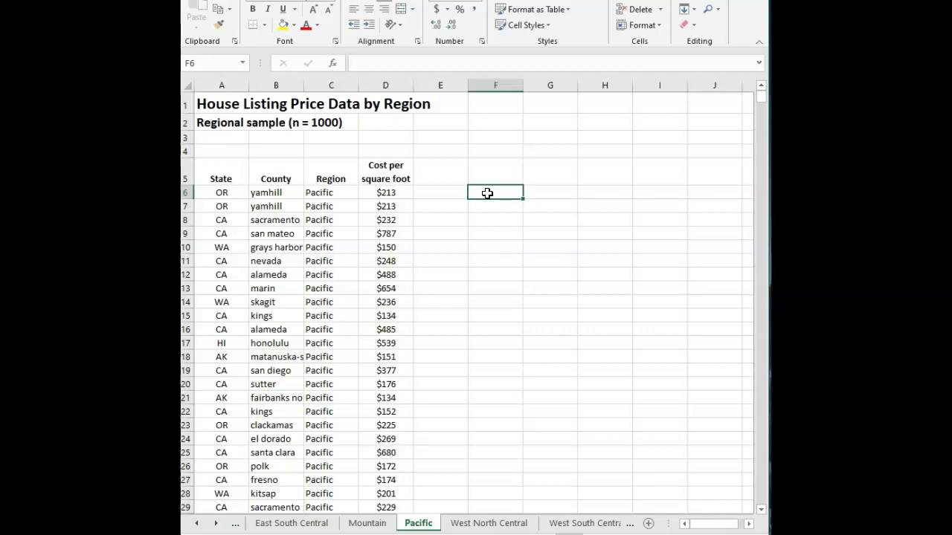
{"action": "left_click", "coordinate": [471, 198]}
{"action": "left_click", "coordinate": [471, 198]}
{"action": "left_click_drag", "start_coordinate": [389, 195], "coordinate": [379, 312]}
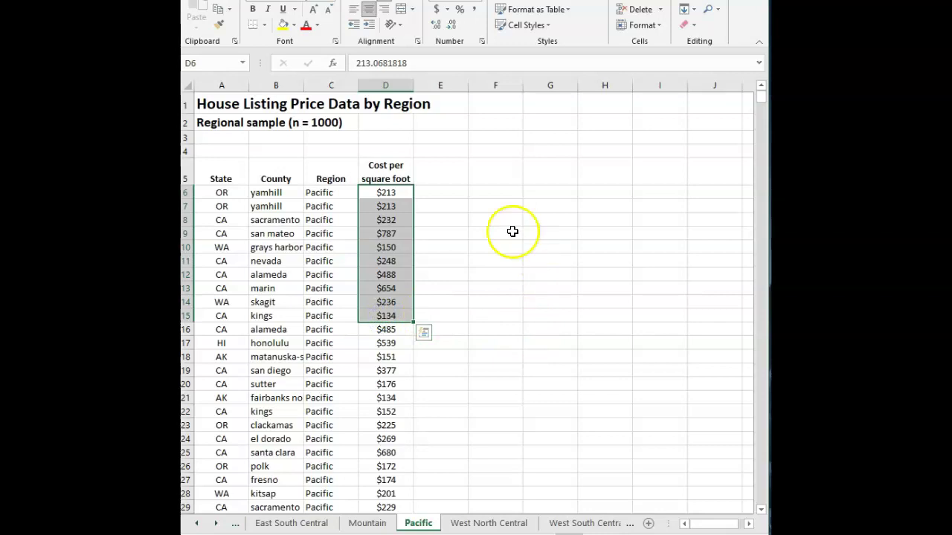
{"action": "left_click", "coordinate": [497, 192]}
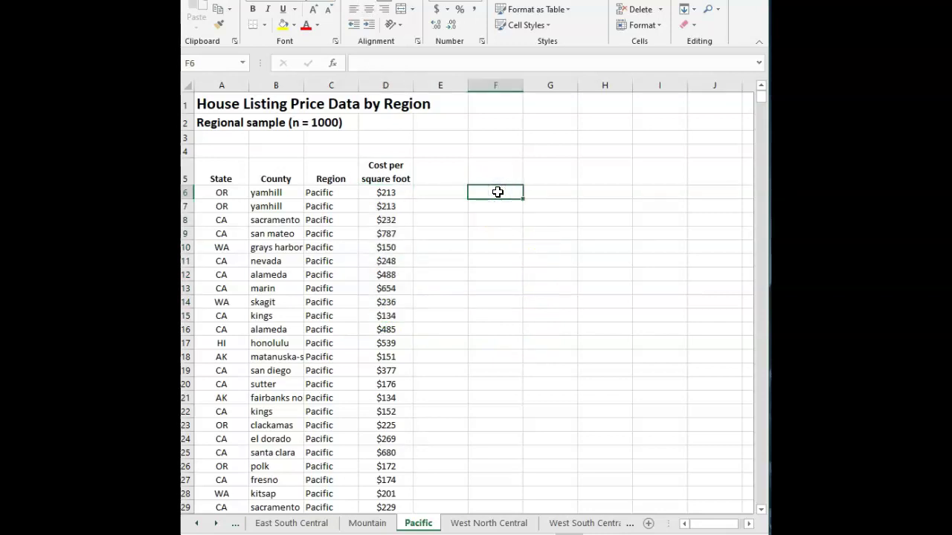
{"action": "type", "text": "=a"}
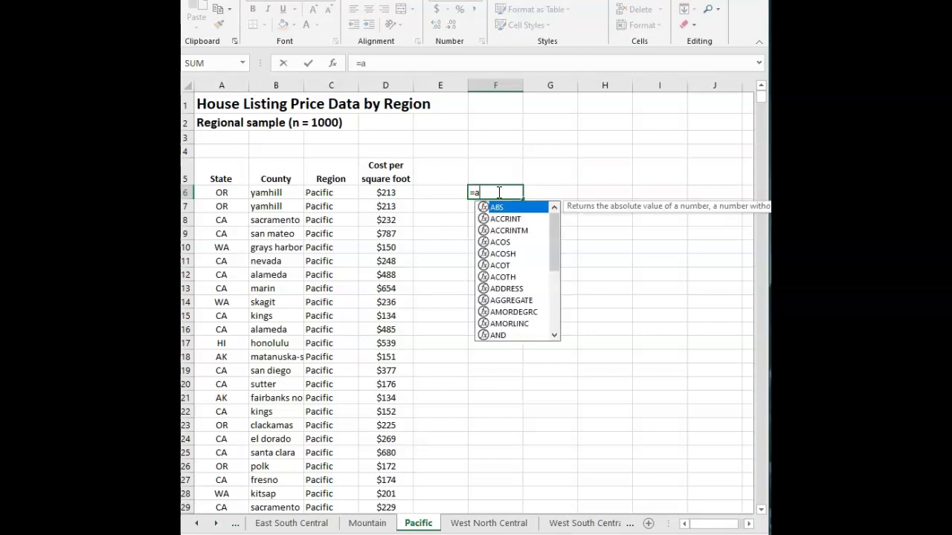
{"action": "type", "text": "verage("}
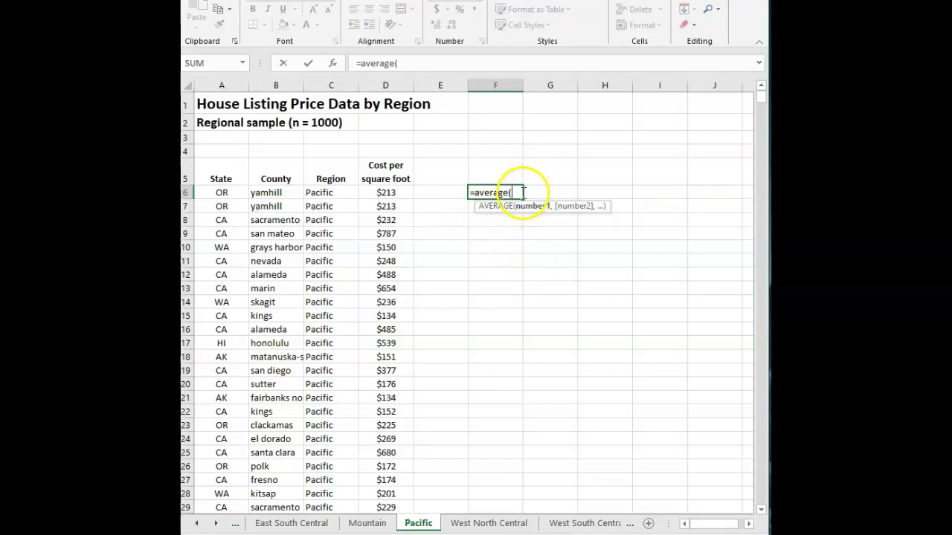
- Replace the AVERAGE function in cell F6 with the MEDIAN function
{"action": "left_click_drag", "start_coordinate": [519, 192], "coordinate": [478, 192]}
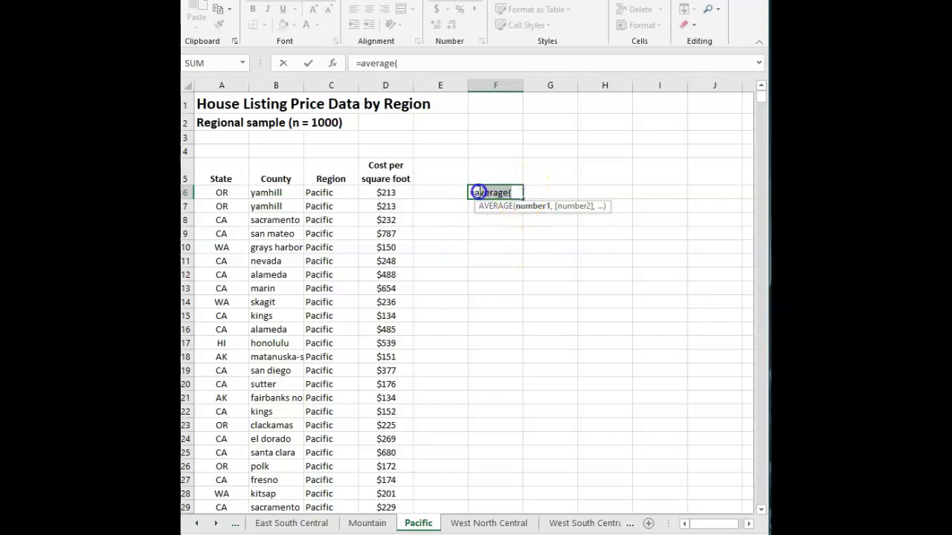
{"action": "type", "text": "meid"}
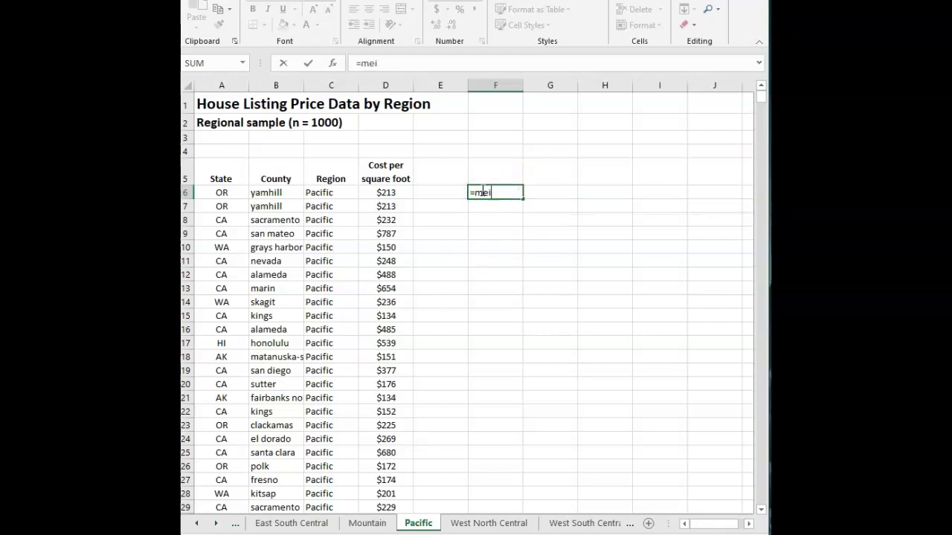
{"action": "key", "text": "BackSpace"}
{"action": "key", "text": "BackSpace"}
{"action": "type", "text": "edian("}
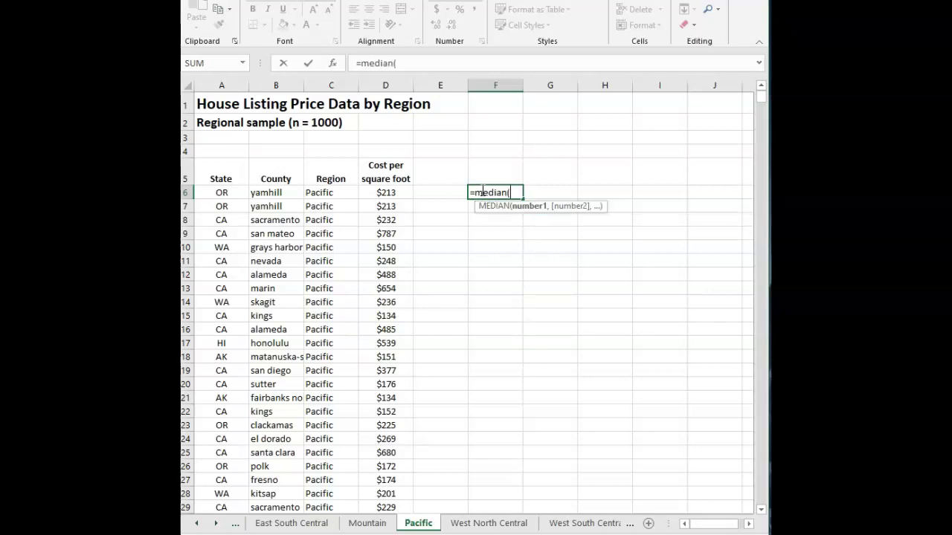
- Replace the MEDIAN function in cell F6 with STDEV.S, and cancel the cell entry
{"action": "left_click_drag", "start_coordinate": [518, 192], "coordinate": [480, 192]}
{"action": "type", "text": "stdev.s"}
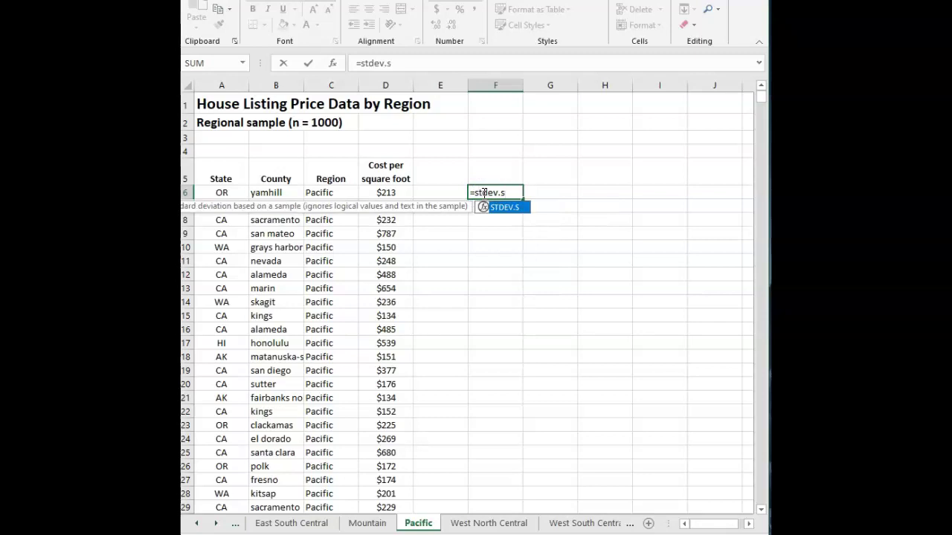
{"action": "type", "text": "("}
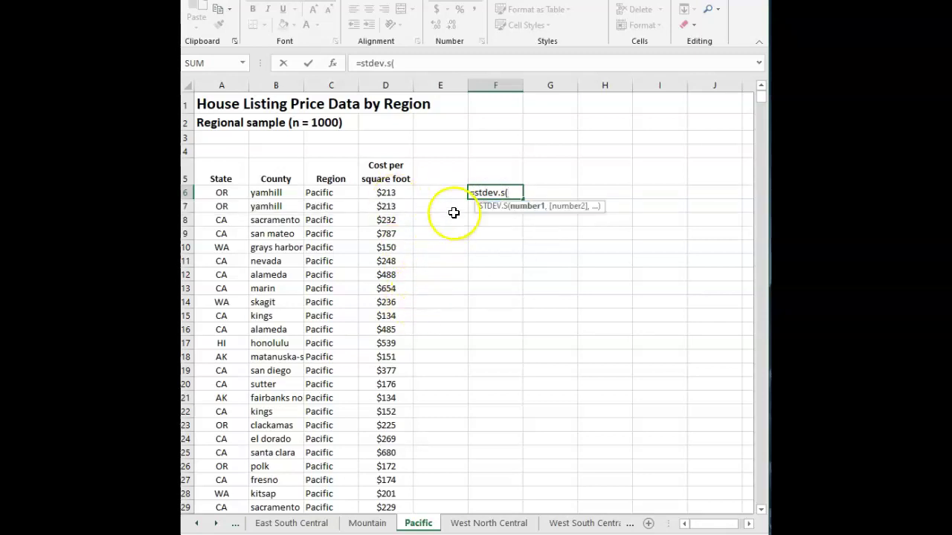
{"action": "key", "text": "BackSpace"}
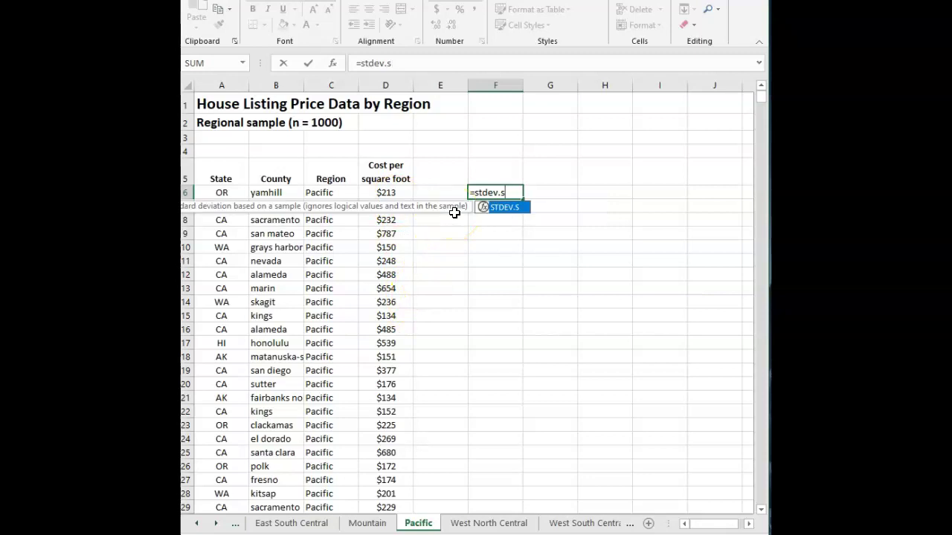
{"action": "key", "text": "Escape"}
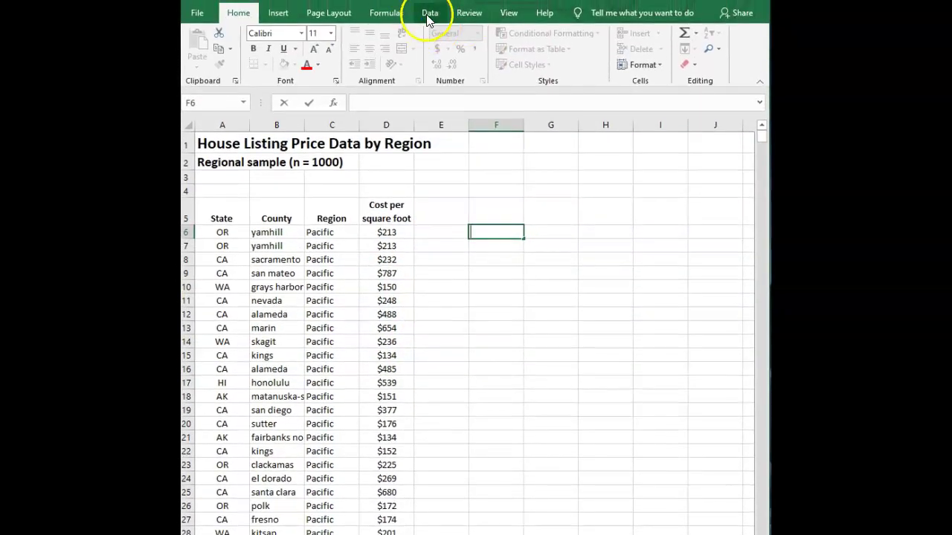
- Start a MAX formula in cell F6 for the cost per square foot data
{"action": "left_click", "coordinate": [429, 13]}
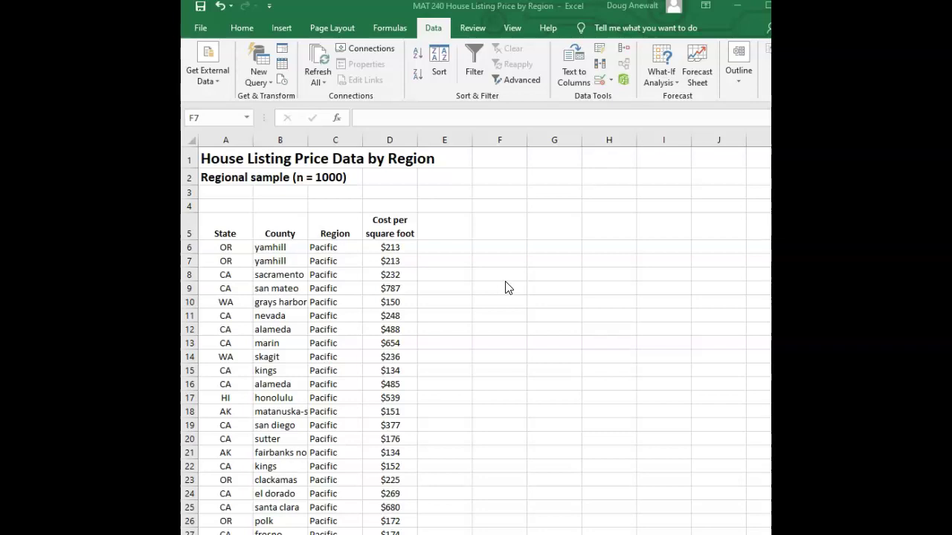
{"action": "left_click", "coordinate": [501, 253]}
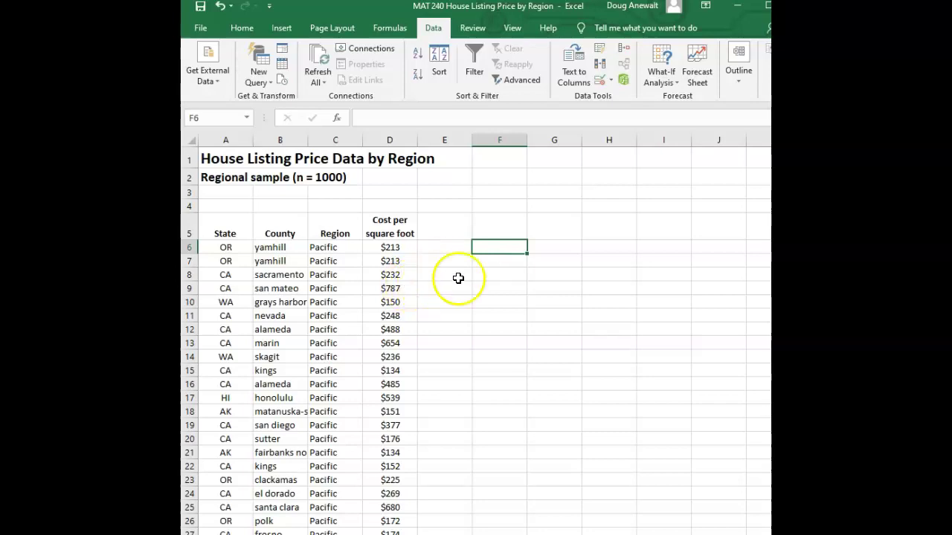
{"action": "type", "text": "="}
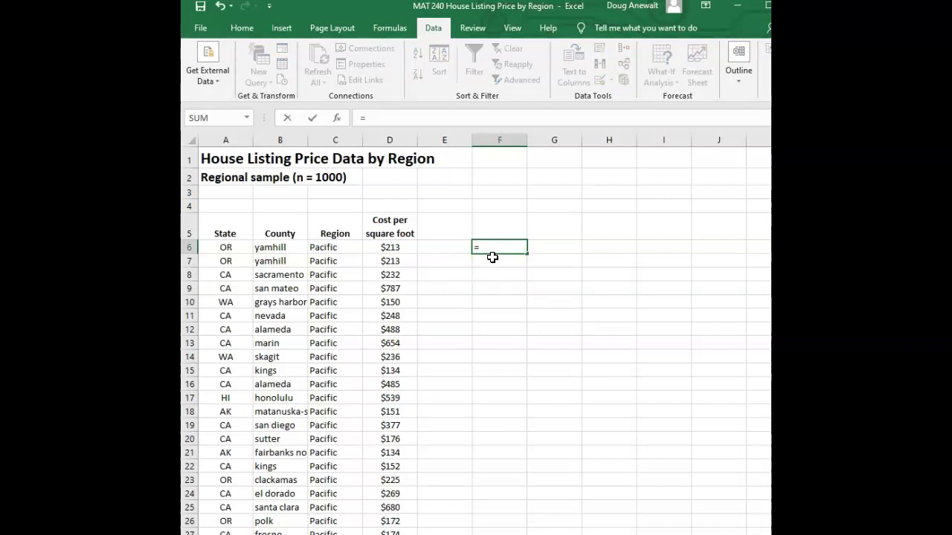
{"action": "type", "text": "("}
{"action": "key", "text": "BackSpace"}
{"action": "type", "text": "max"}
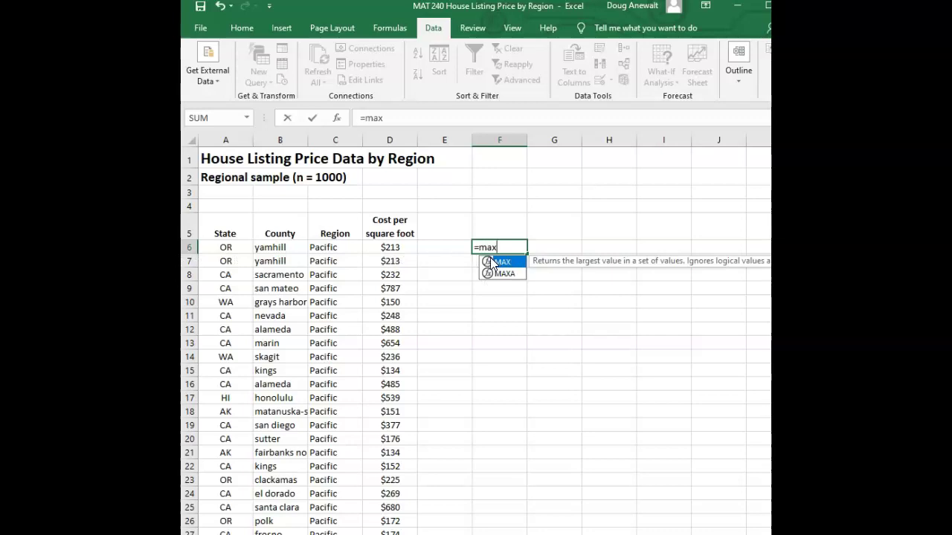
{"action": "type", "text": "("}
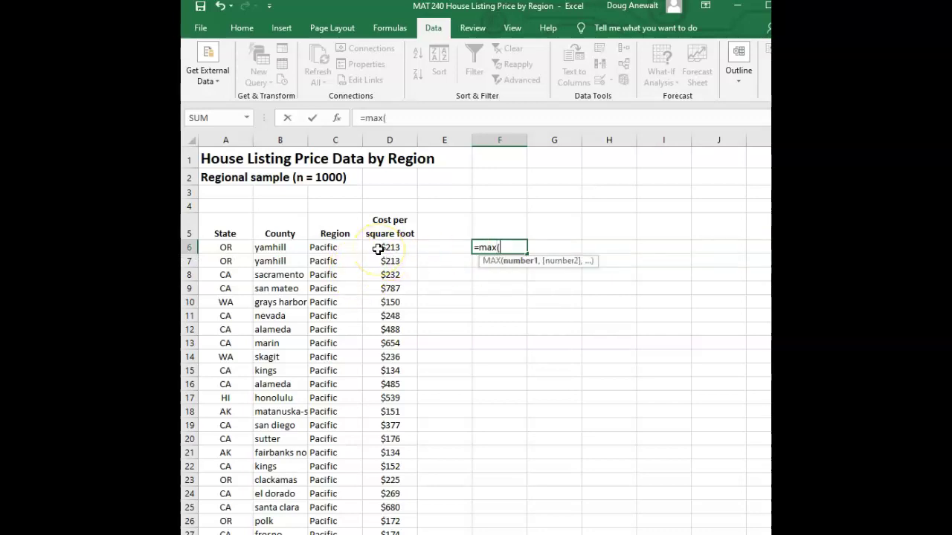
{"action": "left_click_drag", "start_coordinate": [382, 248], "coordinate": [385, 331]}
{"action": "mouse_move", "coordinate": [407, 249]}
{"action": "left_mouse_down"}
{"action": "mouse_move", "coordinate": [422, 181]}
{"action": "mouse_move", "coordinate": [405, 248]}
{"action": "left_mouse_up"}
- Change the MAX function in cell F6 to MIN, and erase the formula
{"action": "key", "text": "BackSpace"}
{"action": "key", "text": "BackSpace"}
{"action": "key", "text": "BackSpace"}
{"action": "key", "text": "BackSpace"}
{"action": "key", "text": "BackSpace"}
{"action": "type", "text": "in("}
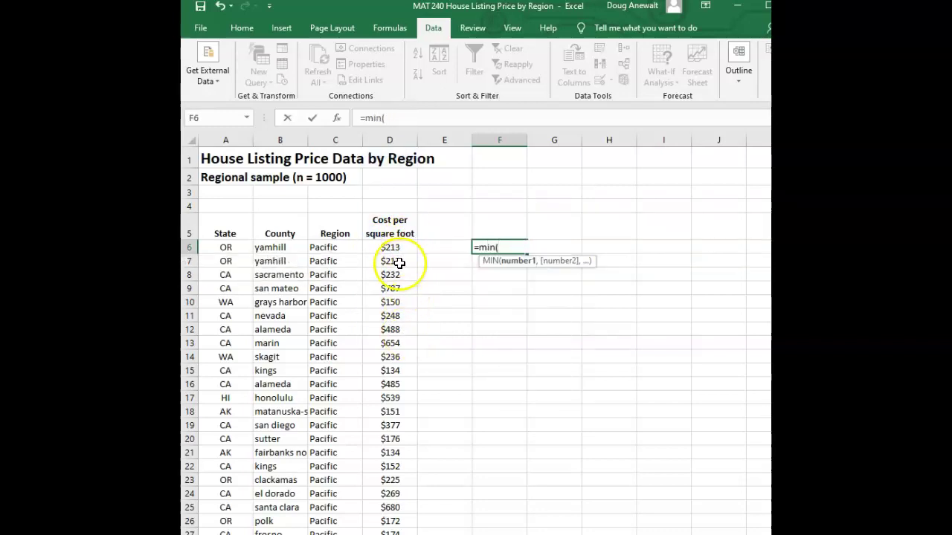
{"action": "key", "text": "BackSpace"}
{"action": "key", "text": "BackSpace"}
{"action": "key", "text": "BackSpace"}
{"action": "key", "text": "BackSpace"}
{"action": "key", "text": "BackSpace"}
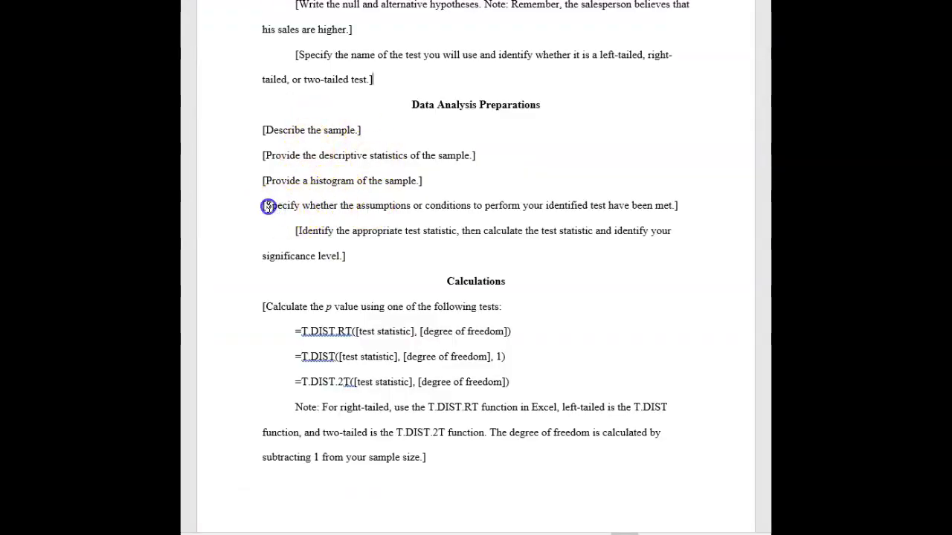
- From the Word template's assumptions item, switch to the course text and examine the randomness, independence and normality conditions for the t-distribution
{"action": "left_click_drag", "start_coordinate": [271, 206], "coordinate": [623, 214]}
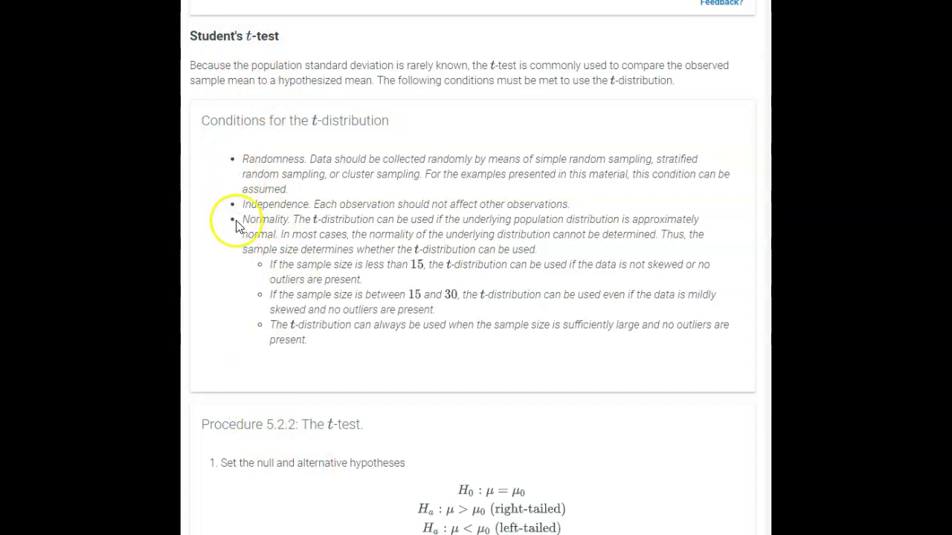
{"action": "double_click", "coordinate": [244, 160]}
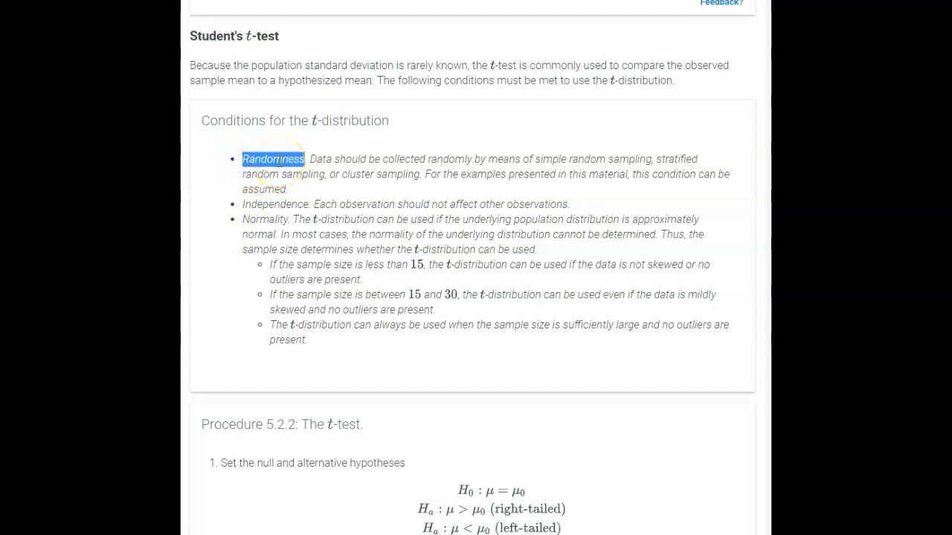
{"action": "double_click", "coordinate": [249, 204]}
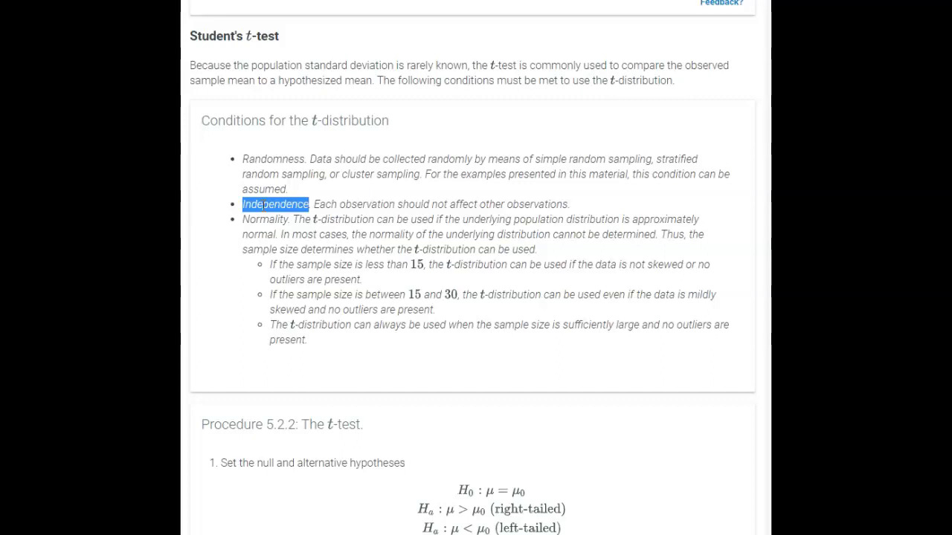
{"action": "double_click", "coordinate": [269, 203]}
{"action": "left_click", "coordinate": [329, 203]}
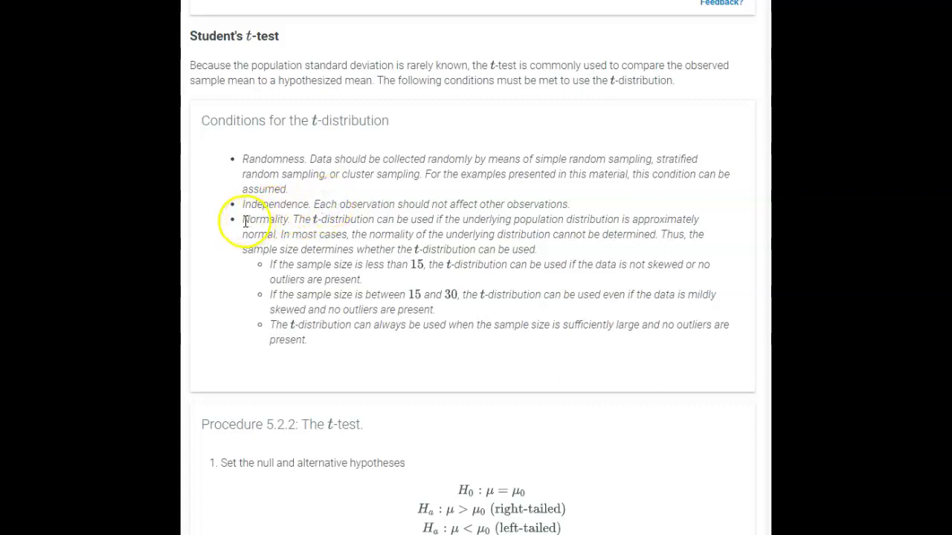
{"action": "left_click_drag", "start_coordinate": [246, 221], "coordinate": [290, 220]}
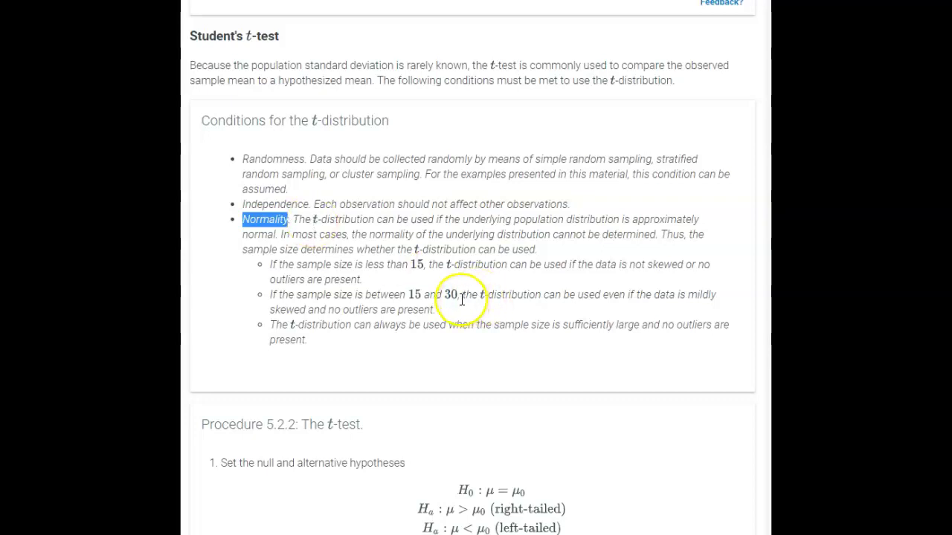
{"action": "left_click_drag", "start_coordinate": [306, 340], "coordinate": [267, 325]}
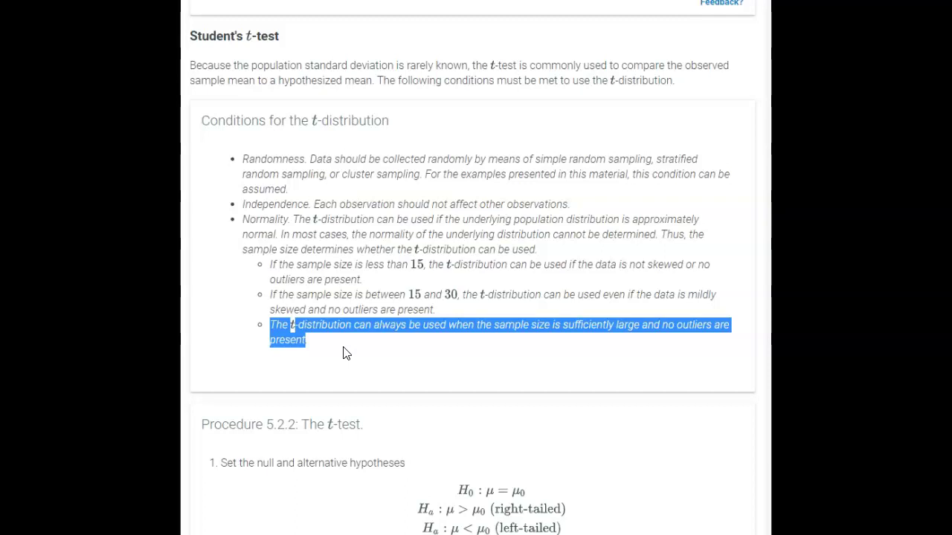
{"action": "left_click", "coordinate": [437, 297]}
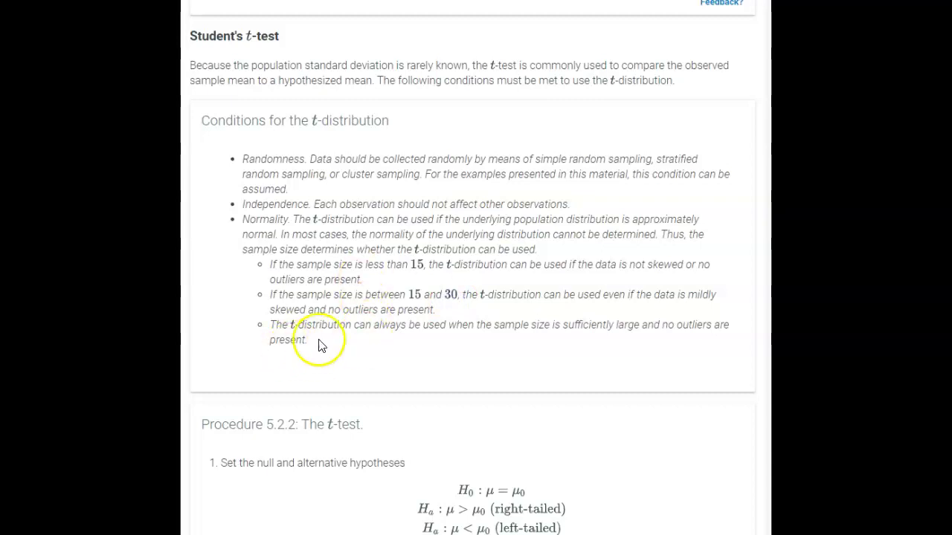
{"action": "left_click_drag", "start_coordinate": [325, 344], "coordinate": [268, 325]}
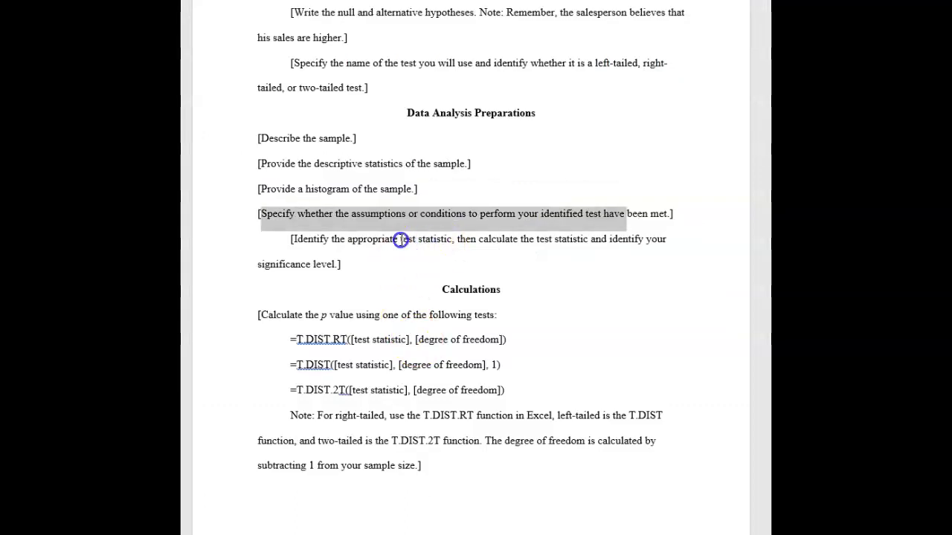
- From the template's test statistic item, switch to the assignment page and look up the significance level and the Calculations criteria
{"action": "left_click_drag", "start_coordinate": [400, 238], "coordinate": [444, 239]}
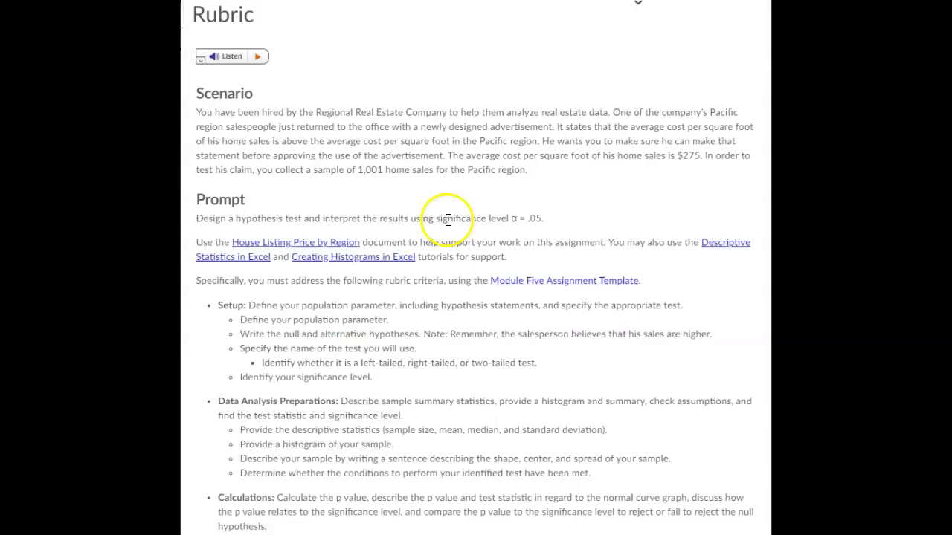
{"action": "left_click_drag", "start_coordinate": [436, 218], "coordinate": [543, 219]}
{"action": "left_click", "coordinate": [578, 222]}
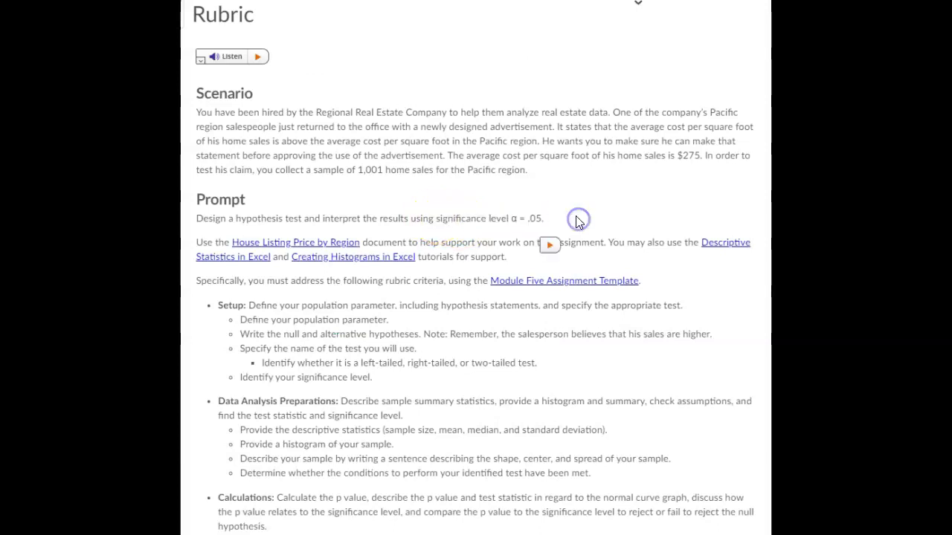
{"action": "left_click", "coordinate": [196, 499]}
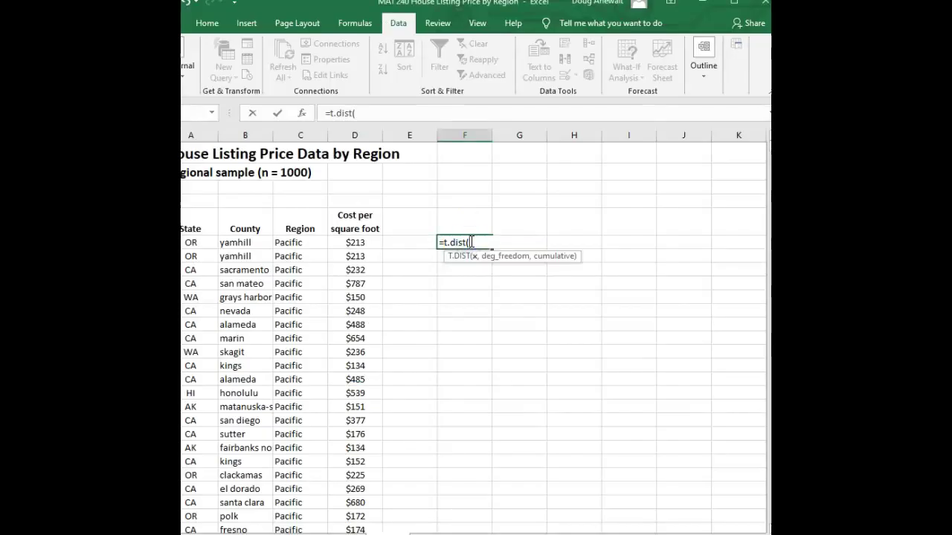
- Compare the descriptions of the T.DIST, T.DIST.2T and T.DIST.RT functions for the formula in cell F6 of the Excel workbook
{"action": "key", "text": "BackSpace"}
{"action": "key", "text": "BackSpace"}
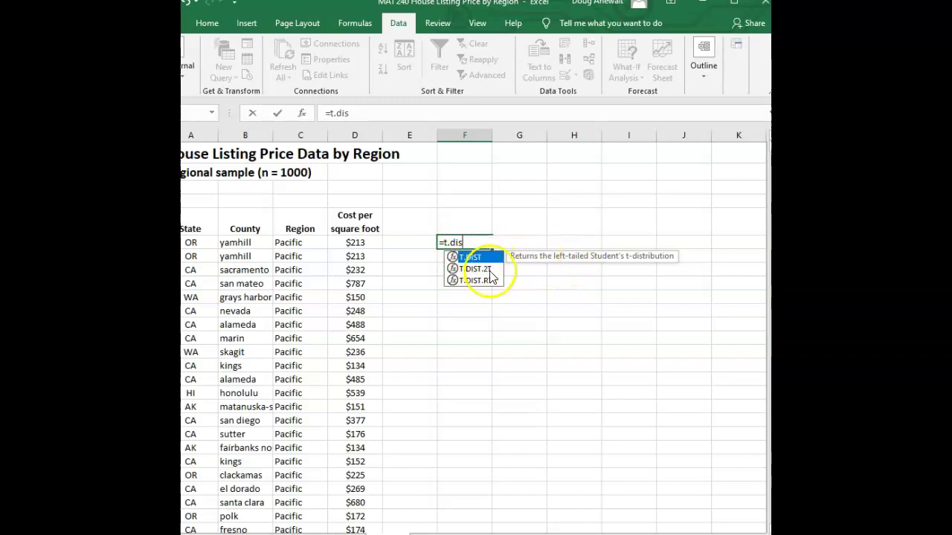
{"action": "left_click", "coordinate": [476, 268]}
{"action": "left_click", "coordinate": [482, 280]}
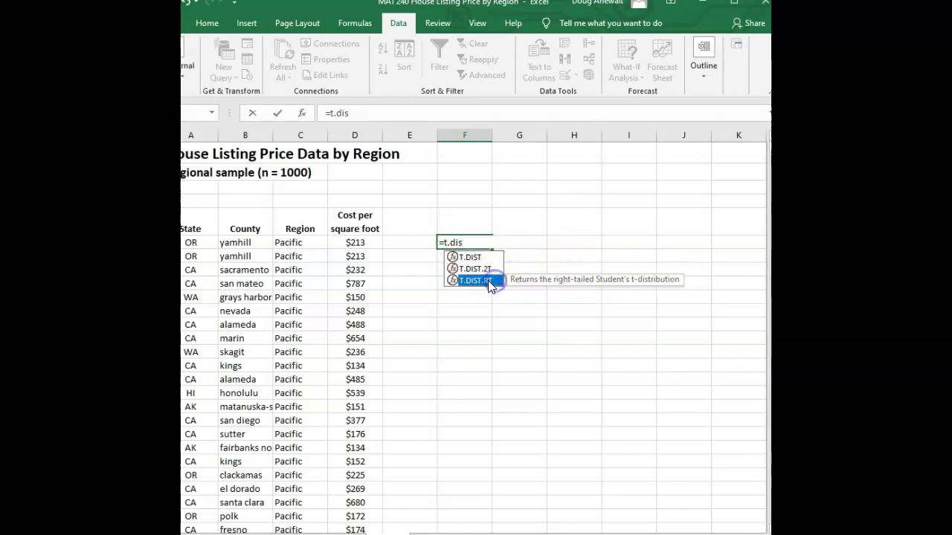
{"action": "left_click", "coordinate": [476, 257]}
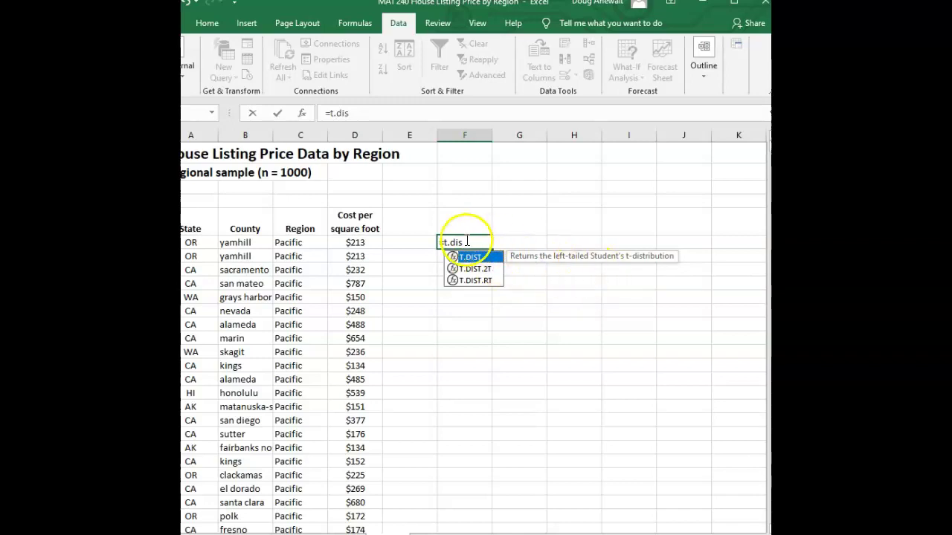
- Write the formula =t.dist(4,1000,true) in cell F6 of the Excel workbook, and select its x argument
{"action": "left_click", "coordinate": [472, 245]}
{"action": "type", "text": "t("}
{"action": "left_click", "coordinate": [476, 263]}
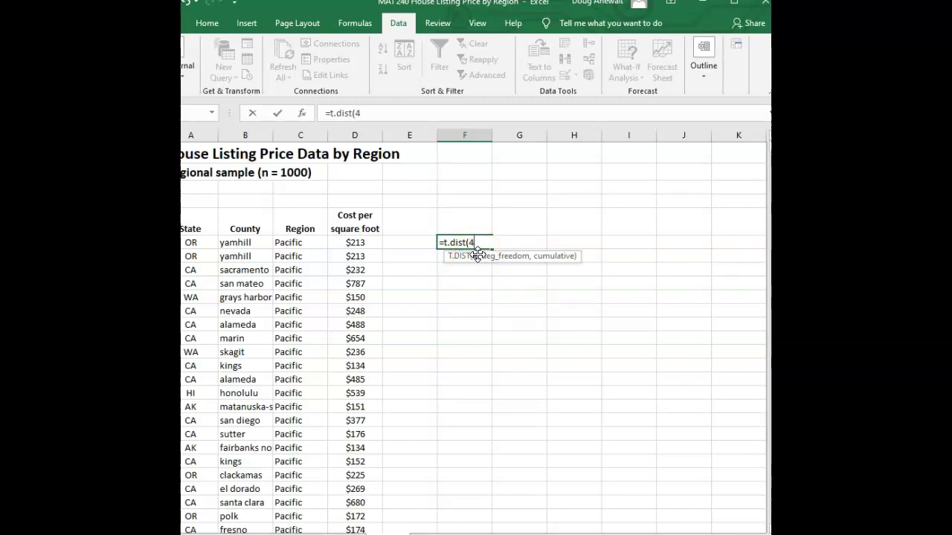
{"action": "type", "text": "4,1000"}
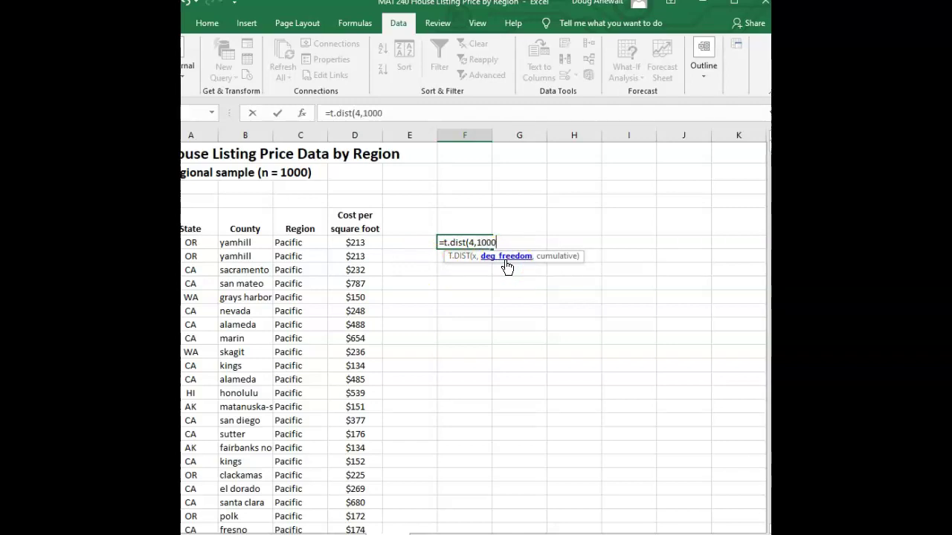
{"action": "type", "text": ",tr"}
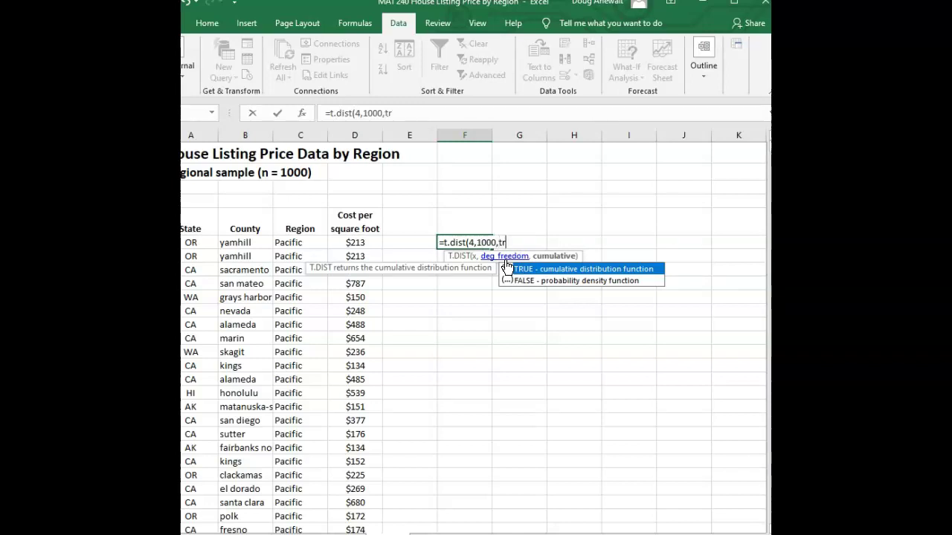
{"action": "type", "text": "ue)"}
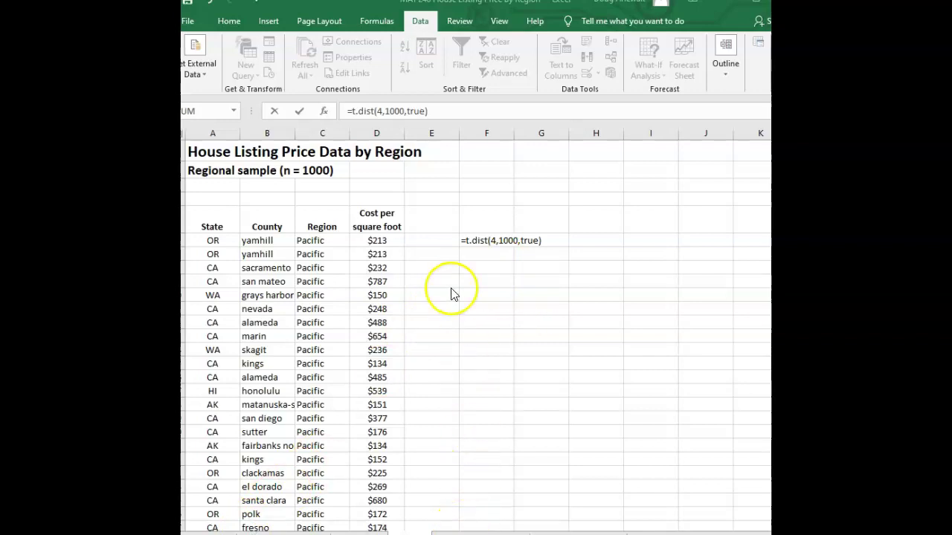
{"action": "left_click", "coordinate": [493, 243]}
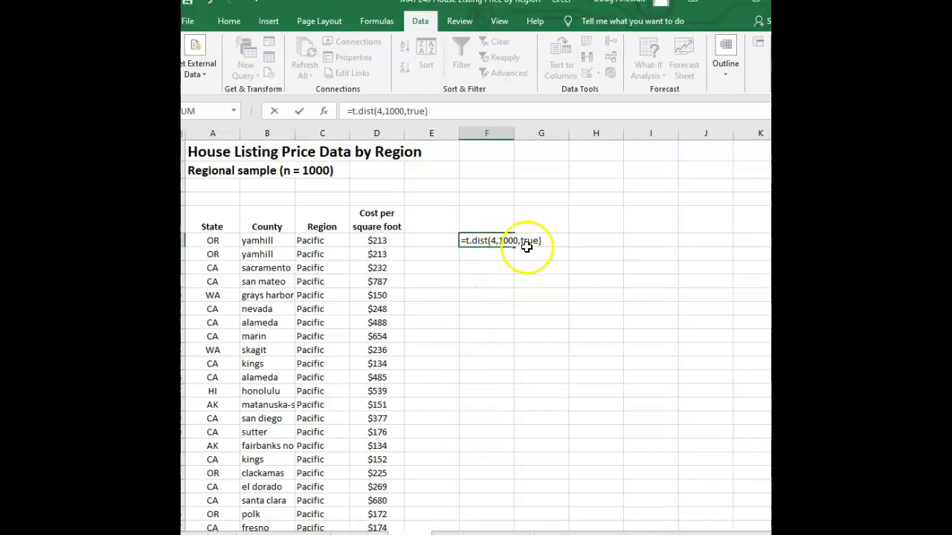
{"action": "left_click", "coordinate": [494, 240]}
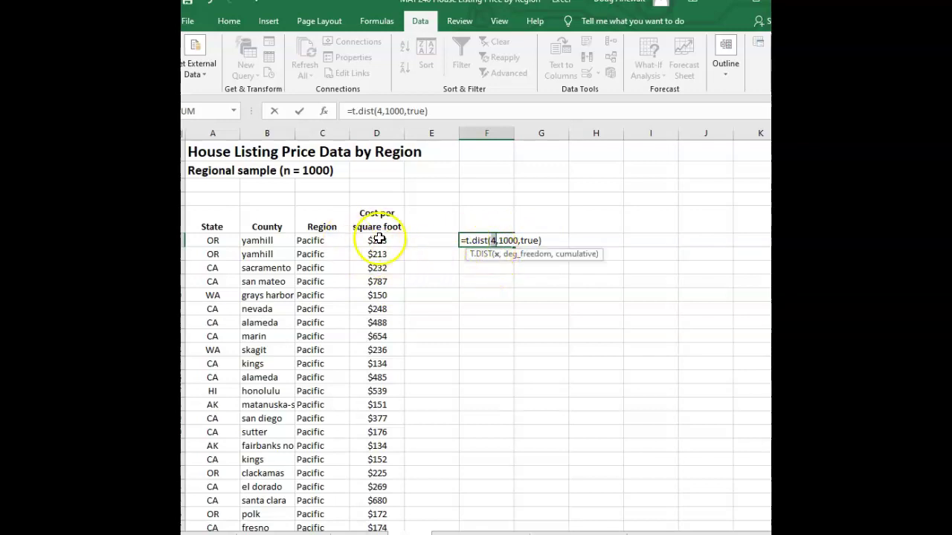
{"action": "left_click_drag", "start_coordinate": [379, 239], "coordinate": [377, 377]}
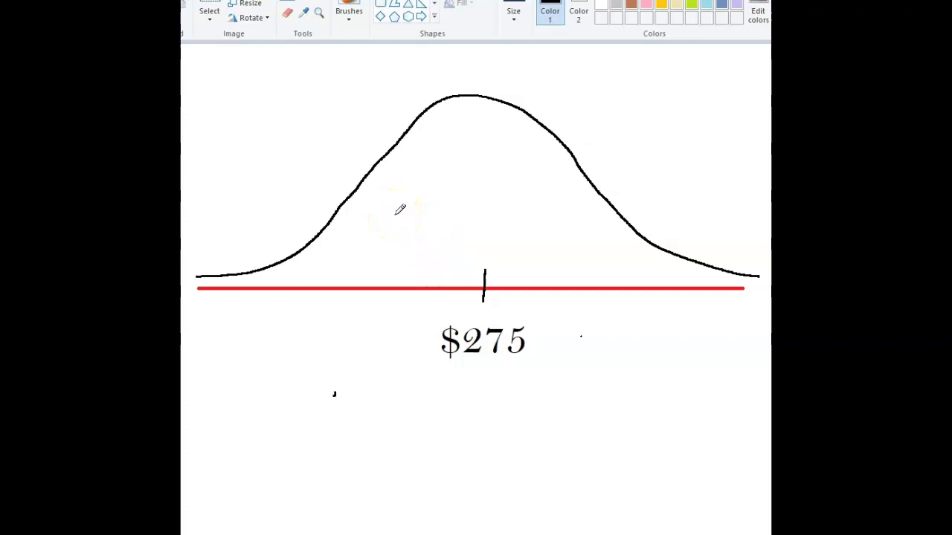
- On the normal curve drawing in Paint, draw a black boundary line left of the $275 mark and fill the area beside it red
{"action": "mouse_move", "coordinate": [395, 270]}
{"action": "left_mouse_down"}
{"action": "mouse_move", "coordinate": [291, 272]}
{"action": "mouse_move", "coordinate": [321, 279]}
{"action": "left_mouse_up"}
{"action": "key", "text": "ctrl+z"}
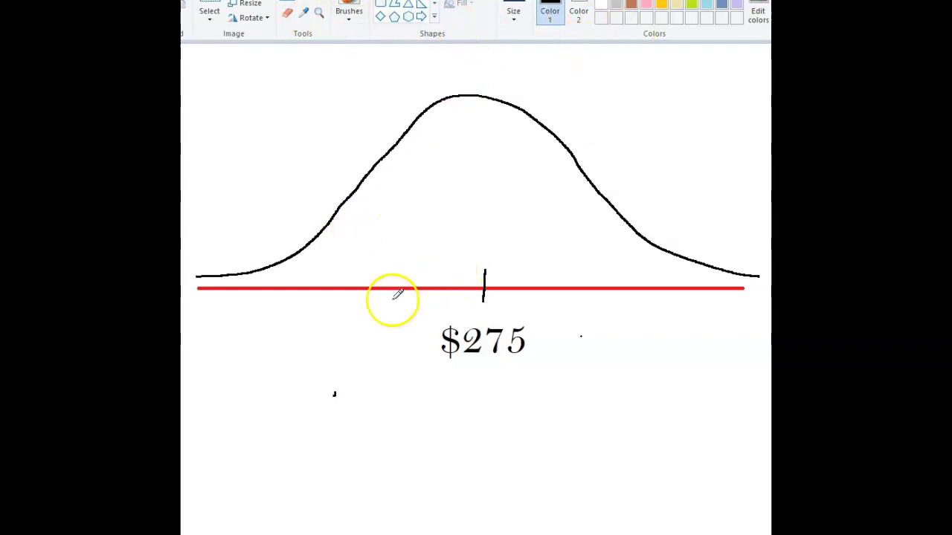
{"action": "mouse_move", "coordinate": [384, 278]}
{"action": "left_mouse_down"}
{"action": "mouse_move", "coordinate": [384, 311]}
{"action": "mouse_move", "coordinate": [389, 264]}
{"action": "mouse_move", "coordinate": [389, 304]}
{"action": "left_mouse_up"}
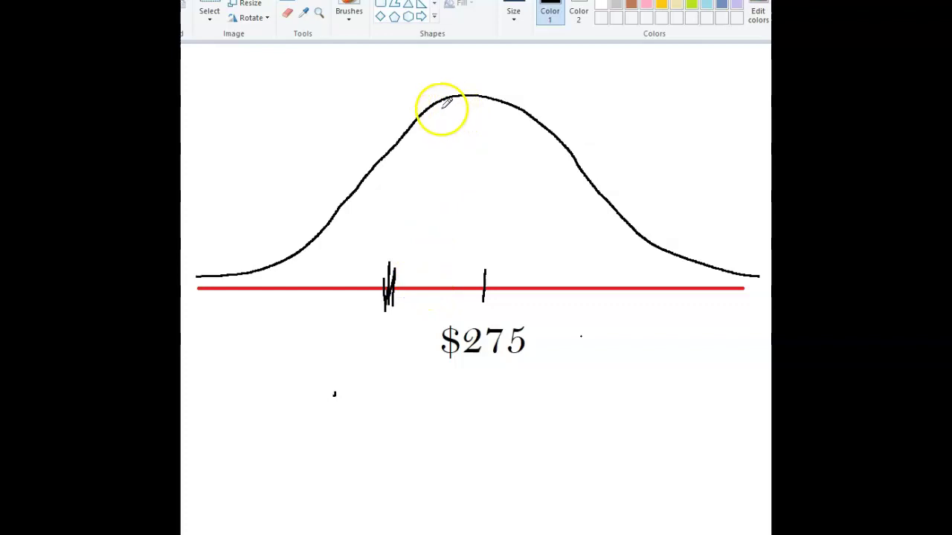
{"action": "left_click_drag", "start_coordinate": [395, 145], "coordinate": [390, 281]}
{"action": "left_click_drag", "start_coordinate": [198, 277], "coordinate": [199, 290]}
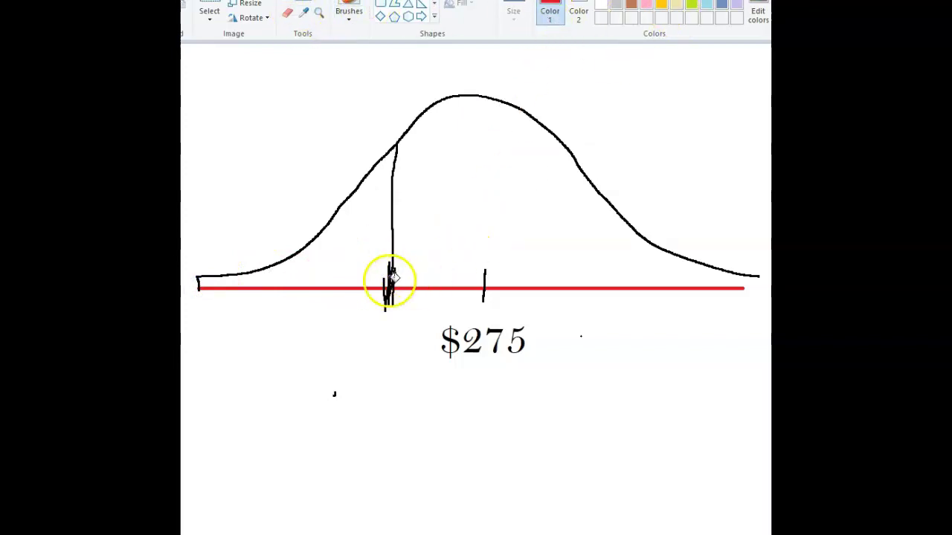
{"action": "left_click", "coordinate": [347, 263]}
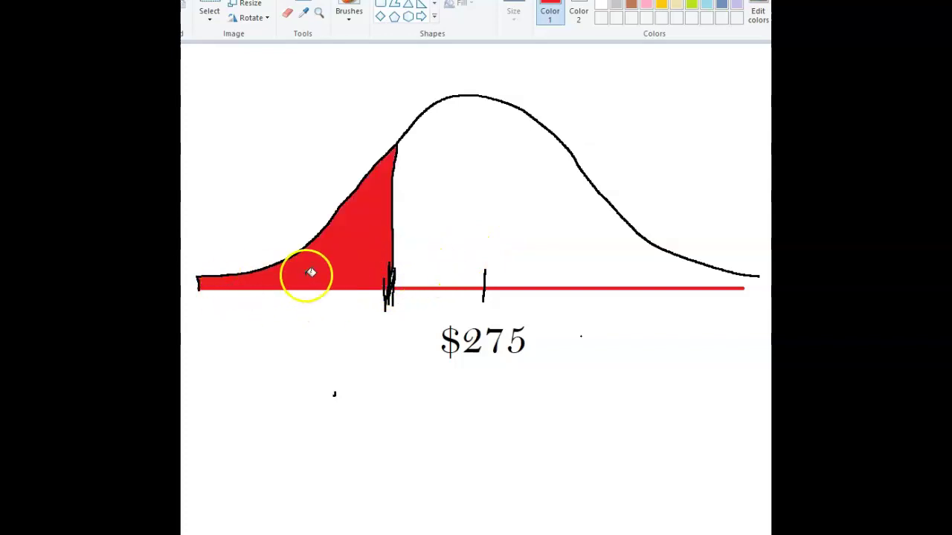
- Undo the red fill and the black boundary strokes left of the $275 mark
{"action": "key", "text": "ctrl+z"}
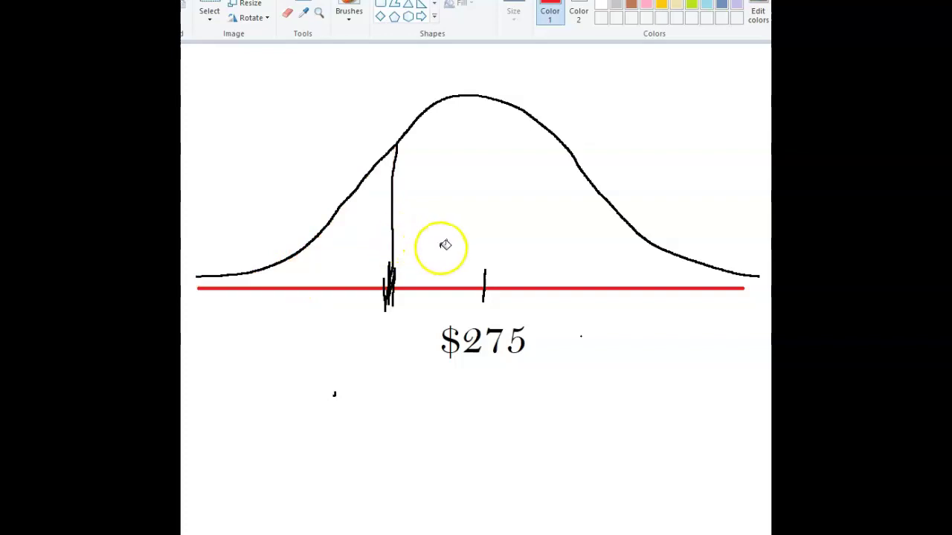
{"action": "key", "text": "ctrl+z"}
{"action": "key", "text": "ctrl+z"}
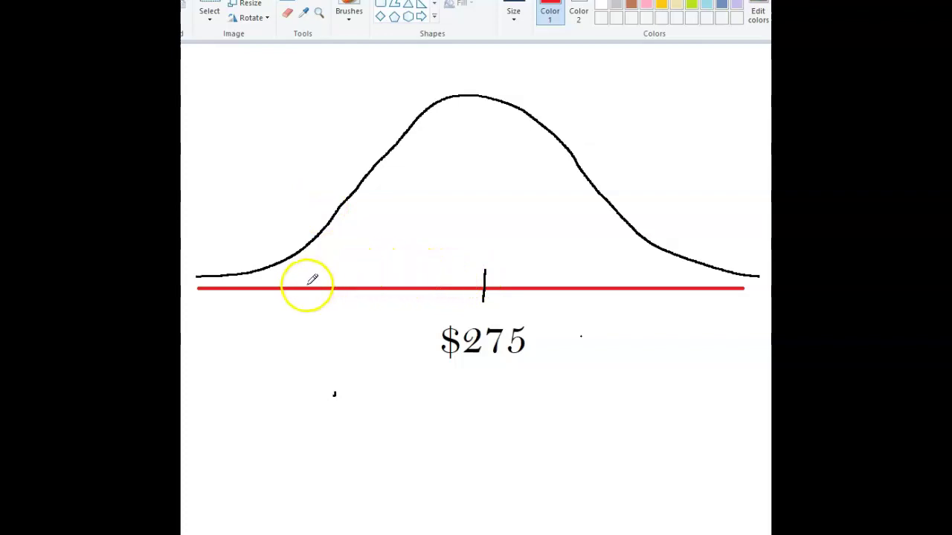
- Mark off a small section at the curve's far left tail and fill it with red
{"action": "mouse_move", "coordinate": [228, 283]}
{"action": "left_mouse_down"}
{"action": "mouse_move", "coordinate": [226, 295]}
{"action": "mouse_move", "coordinate": [198, 290]}
{"action": "mouse_move", "coordinate": [198, 277]}
{"action": "mouse_move", "coordinate": [227, 277]}
{"action": "left_mouse_up"}
{"action": "left_click", "coordinate": [303, 1]}
{"action": "left_click", "coordinate": [211, 282]}
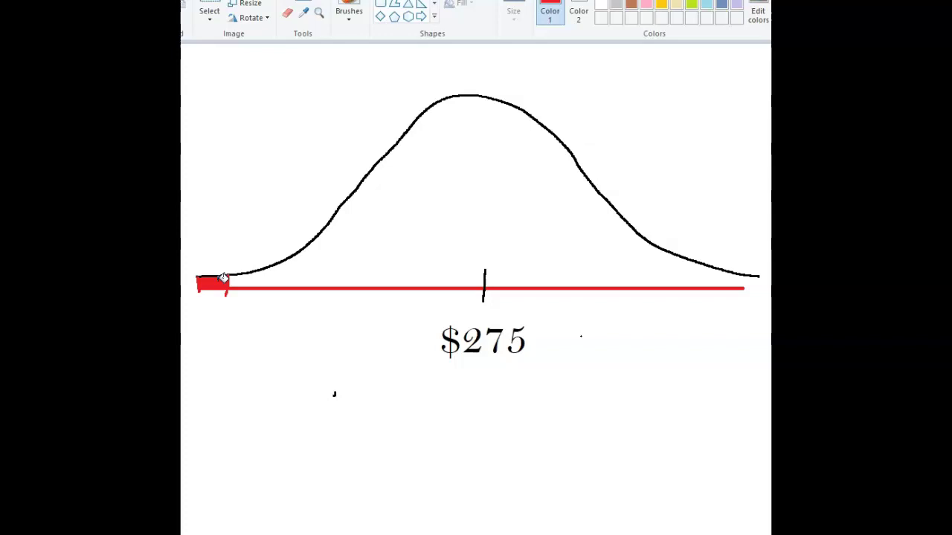
- Try circling the $275 label in red with the pencil, and undo the circle
{"action": "left_click", "coordinate": [280, 23]}
{"action": "mouse_move", "coordinate": [552, 326]}
{"action": "left_mouse_down"}
{"action": "mouse_move", "coordinate": [439, 321]}
{"action": "mouse_move", "coordinate": [510, 310]}
{"action": "left_mouse_up"}
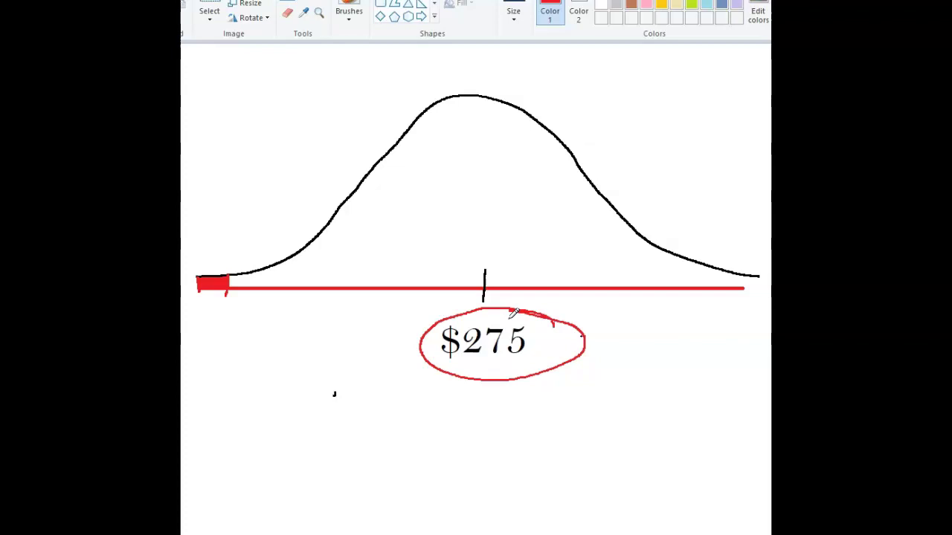
{"action": "key", "text": "ctrl+z"}
- Draw a curved red arrow beneath the axis pointing up at the shaded left tail
{"action": "mouse_move", "coordinate": [257, 261]}
{"action": "left_mouse_down"}
{"action": "mouse_move", "coordinate": [213, 278]}
{"action": "mouse_move", "coordinate": [240, 272]}
{"action": "left_mouse_up"}
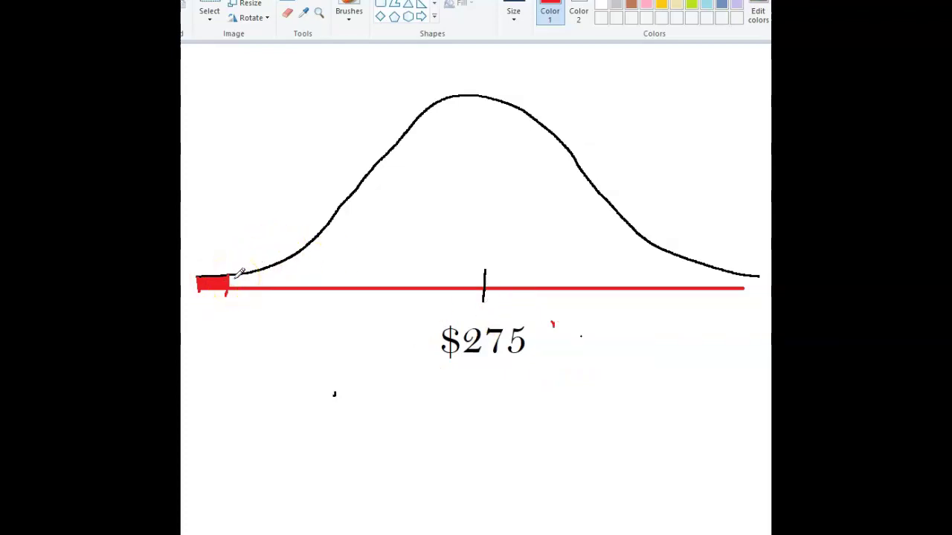
{"action": "left_click_drag", "start_coordinate": [240, 272], "coordinate": [255, 276]}
{"action": "mouse_move", "coordinate": [229, 349]}
{"action": "left_mouse_down"}
{"action": "mouse_move", "coordinate": [204, 301]}
{"action": "mouse_move", "coordinate": [194, 300]}
{"action": "mouse_move", "coordinate": [214, 310]}
{"action": "left_mouse_up"}
{"action": "left_click_drag", "start_coordinate": [241, 300], "coordinate": [211, 293]}
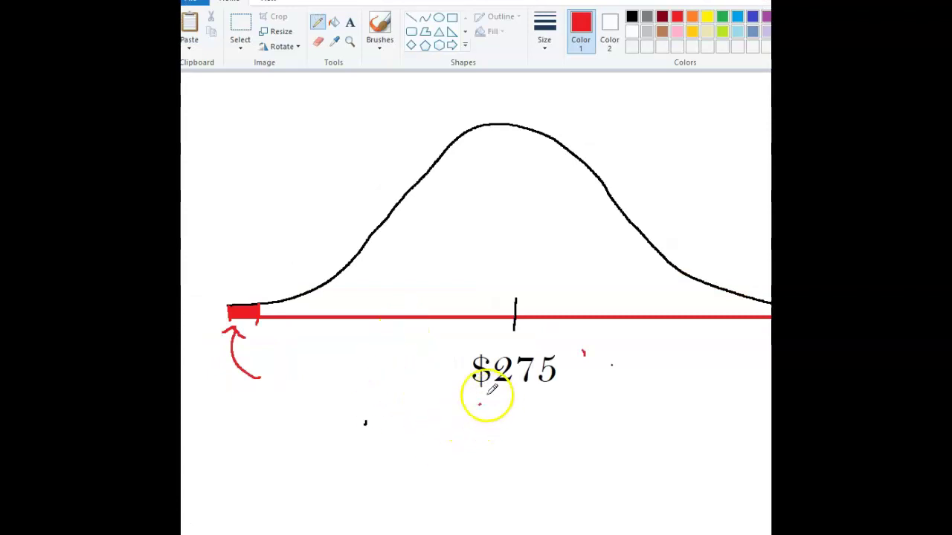
- Underline the $275 label with several red pencil strokes
{"action": "left_click_drag", "start_coordinate": [446, 360], "coordinate": [437, 359]}
{"action": "mouse_move", "coordinate": [466, 387]}
{"action": "left_mouse_down"}
{"action": "mouse_move", "coordinate": [537, 392]}
{"action": "mouse_move", "coordinate": [523, 371]}
{"action": "left_mouse_up"}
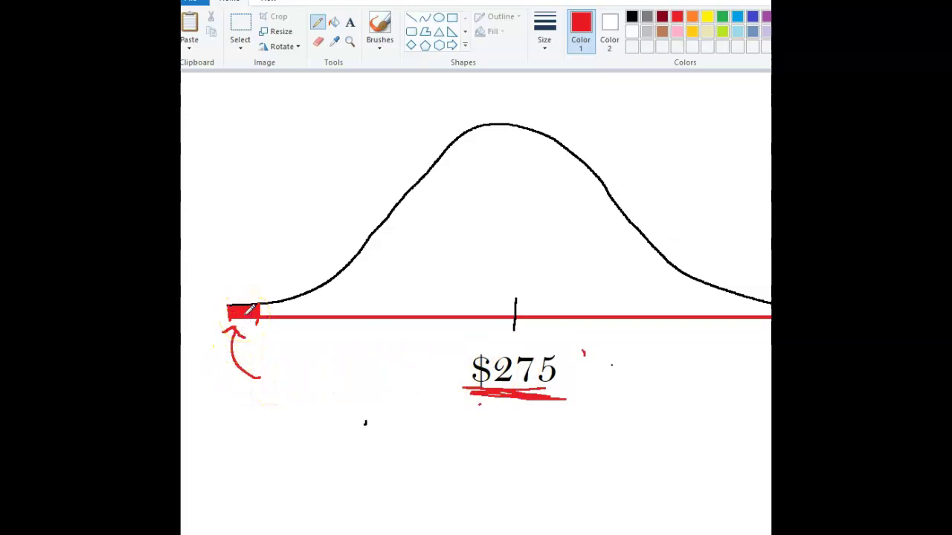
{"action": "left_click_drag", "start_coordinate": [252, 310], "coordinate": [255, 307]}
{"action": "left_click_drag", "start_coordinate": [513, 393], "coordinate": [460, 398]}
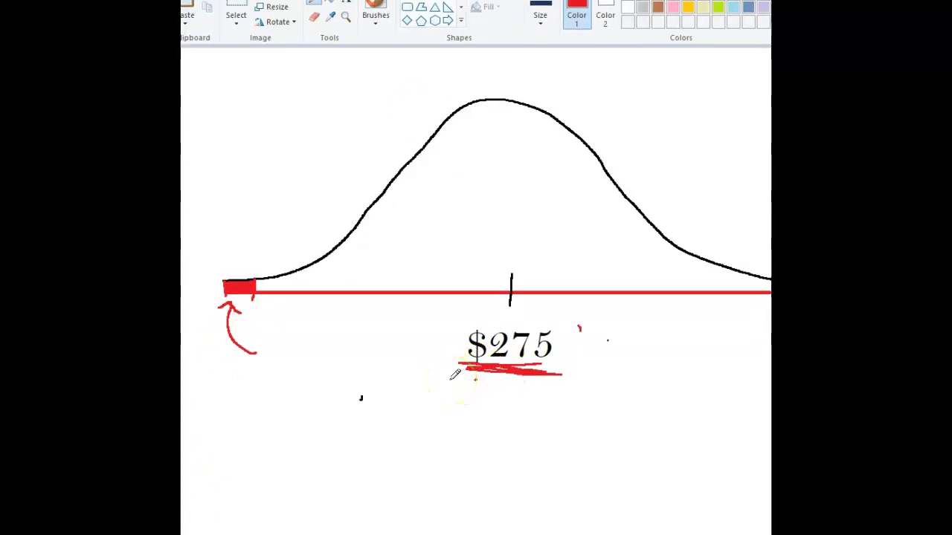
{"action": "left_click", "coordinate": [527, 341]}
{"action": "left_click", "coordinate": [510, 357]}
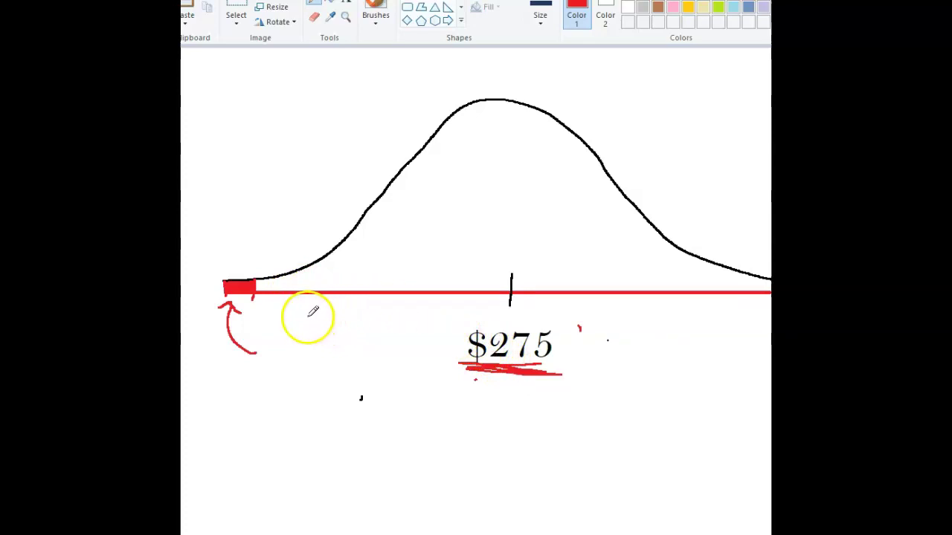
- Try red pencil strokes below the axis between the shaded tail and $275, and undo them
{"action": "mouse_move", "coordinate": [324, 310]}
{"action": "left_mouse_down"}
{"action": "mouse_move", "coordinate": [295, 314]}
{"action": "mouse_move", "coordinate": [395, 323]}
{"action": "left_mouse_up"}
{"action": "key", "text": "ctrl+z"}
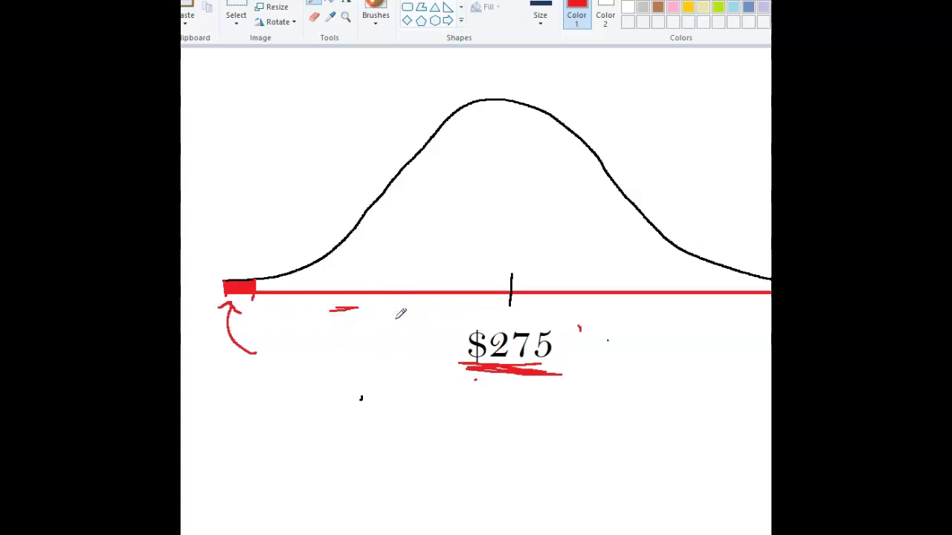
{"action": "key", "text": "ctrl+z"}
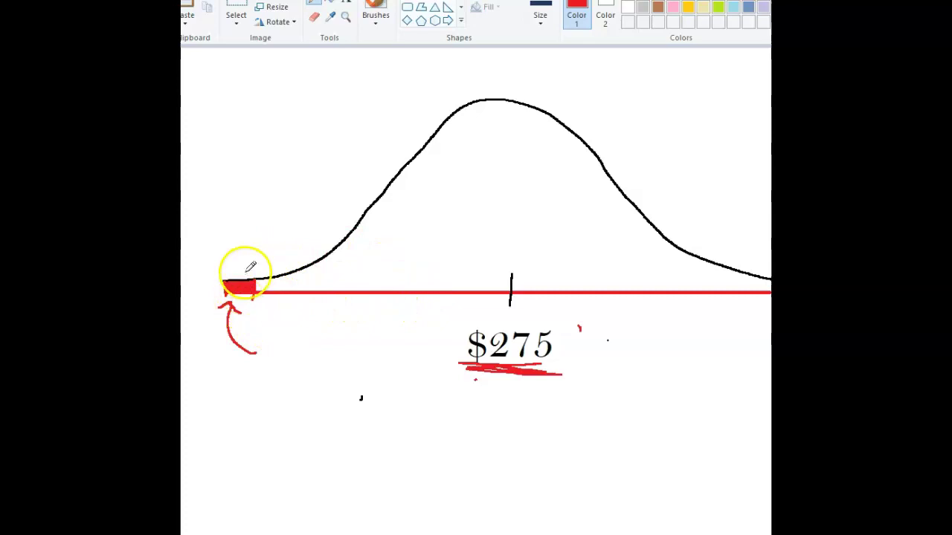
- Draw a red arrow pointing down at the shaded tail and another from the $275 label towards the left tail
{"action": "mouse_move", "coordinate": [238, 234]}
{"action": "left_mouse_down"}
{"action": "mouse_move", "coordinate": [238, 266]}
{"action": "mouse_move", "coordinate": [249, 251]}
{"action": "mouse_move", "coordinate": [223, 255]}
{"action": "left_mouse_up"}
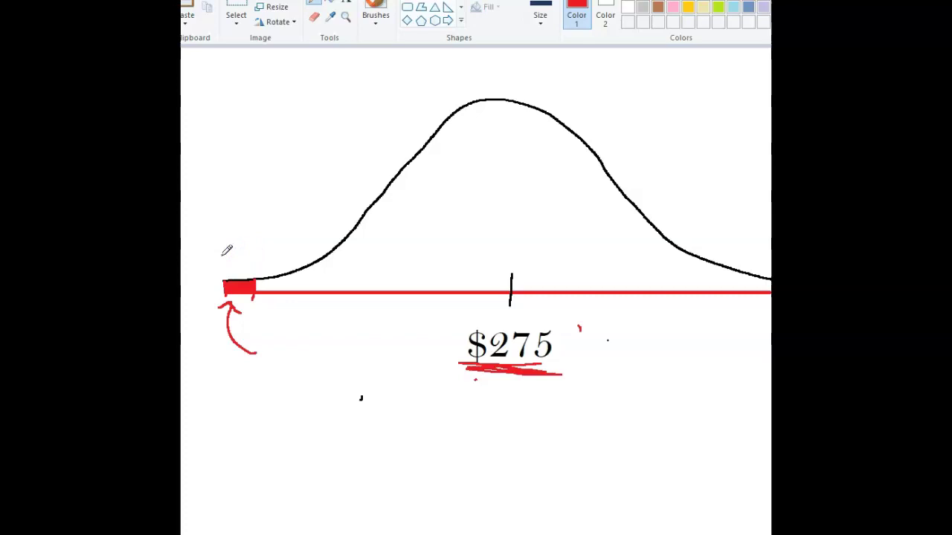
{"action": "mouse_move", "coordinate": [234, 219]}
{"action": "left_mouse_down"}
{"action": "mouse_move", "coordinate": [238, 261]}
{"action": "mouse_move", "coordinate": [259, 238]}
{"action": "mouse_move", "coordinate": [221, 251]}
{"action": "left_mouse_up"}
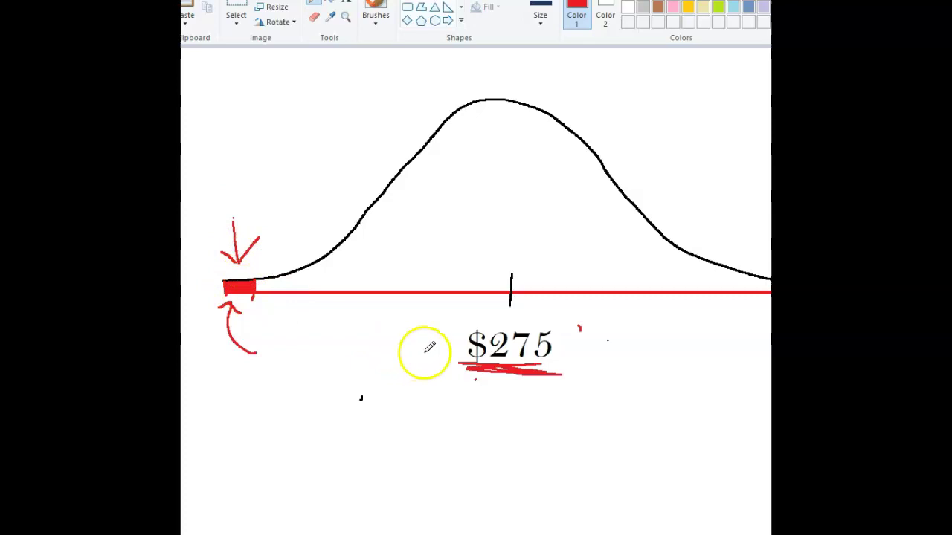
{"action": "mouse_move", "coordinate": [454, 350]}
{"action": "left_mouse_down"}
{"action": "mouse_move", "coordinate": [327, 333]}
{"action": "mouse_move", "coordinate": [342, 317]}
{"action": "left_mouse_up"}
{"action": "left_click", "coordinate": [354, 290]}
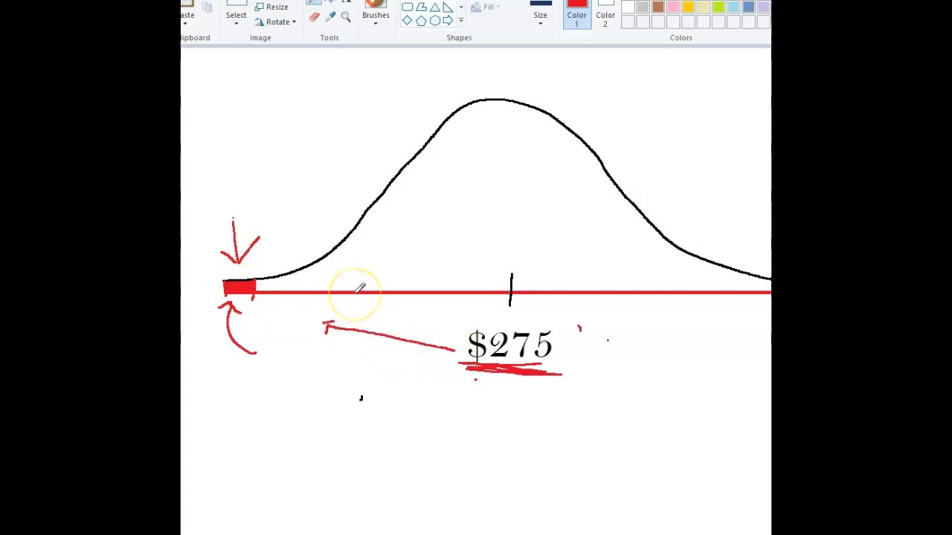
- Undo the arrow leading from $275 and the downward arrow above the shaded tail
{"action": "key", "text": "ctrl+z"}
{"action": "key", "text": "ctrl+z"}
{"action": "key", "text": "ctrl+z"}
{"action": "key", "text": "ctrl+z"}
{"action": "key", "text": "ctrl+z"}
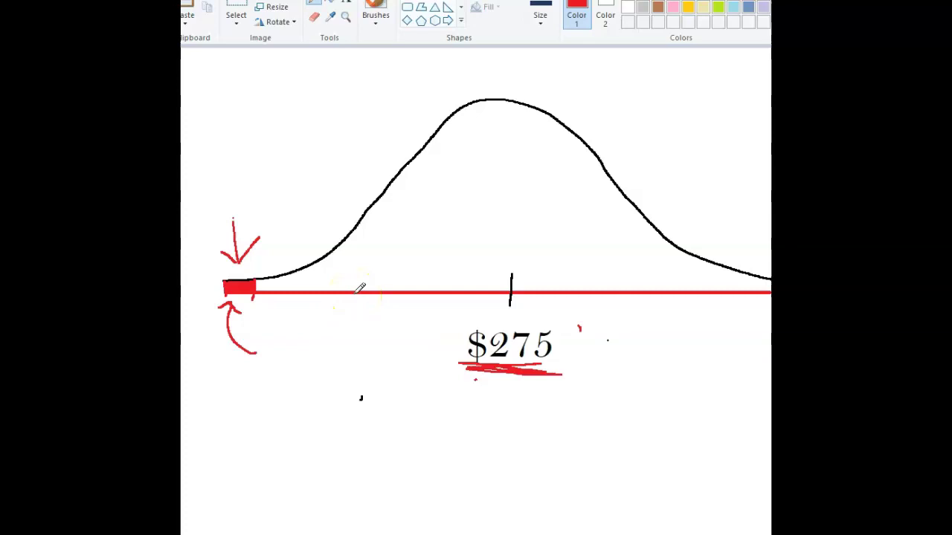
{"action": "key", "text": "ctrl+z"}
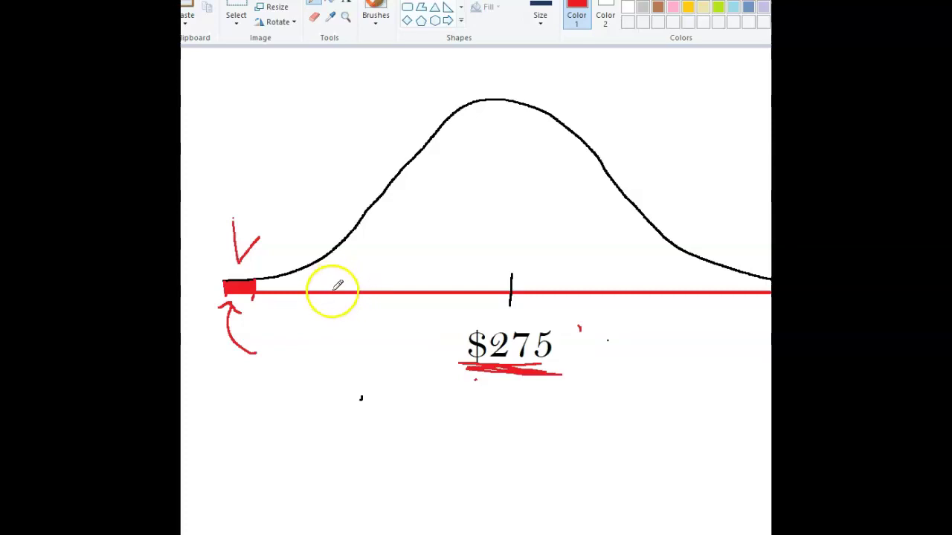
{"action": "key", "text": "ctrl+z"}
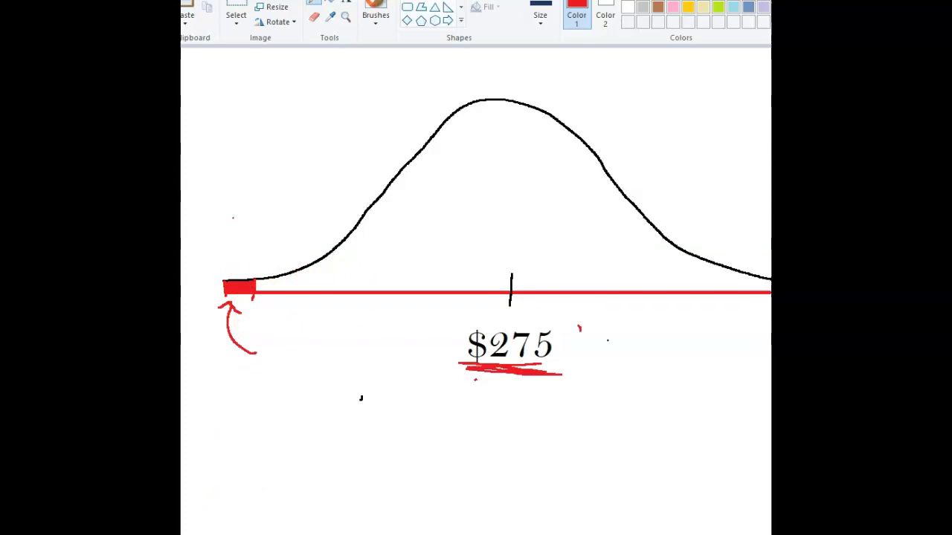
- Switch to the Word template and examine the item on describing the p value and test statistic placement with the normal curve graph
{"action": "scroll", "coordinate": [461, 213], "scroll_direction": "up", "scroll_amount": 3}
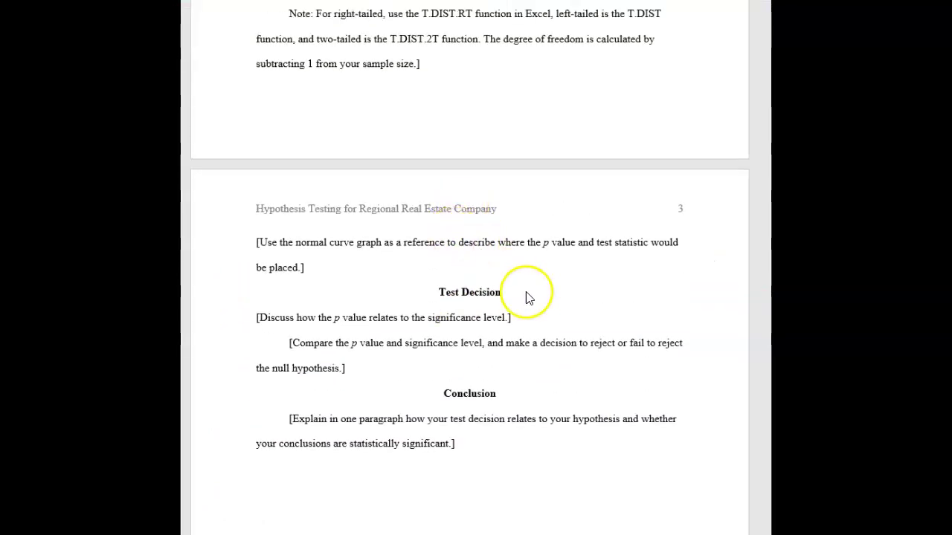
{"action": "left_click_drag", "start_coordinate": [519, 250], "coordinate": [458, 242]}
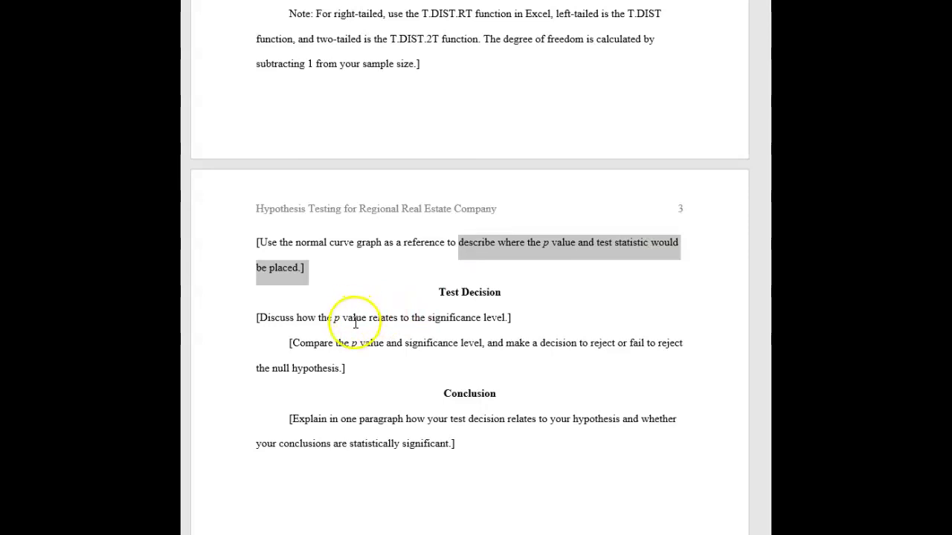
{"action": "scroll", "coordinate": [513, 271], "scroll_direction": "down", "scroll_amount": 1}
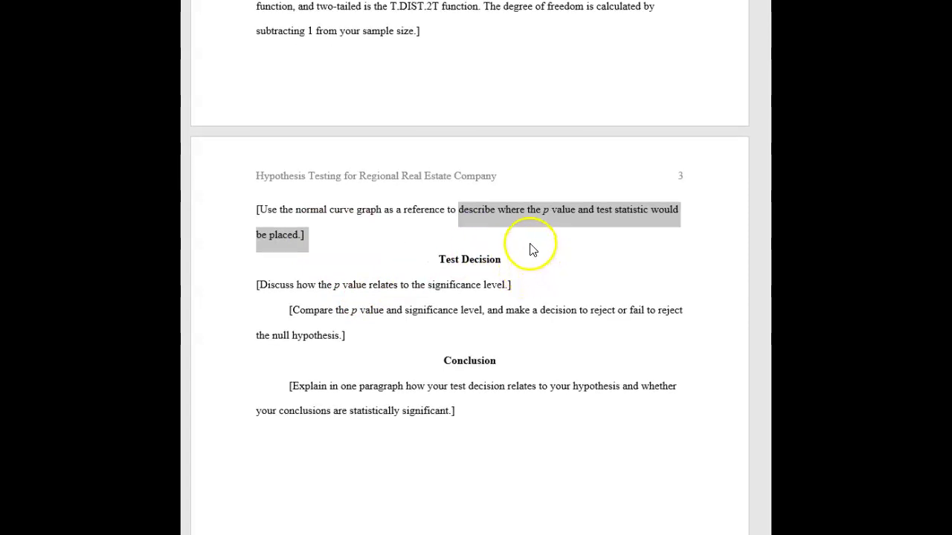
{"action": "left_click", "coordinate": [530, 246]}
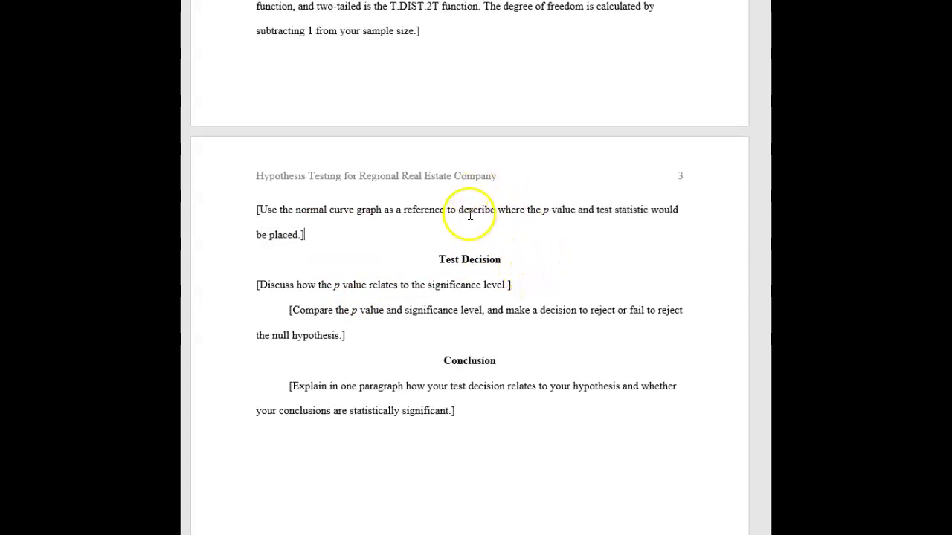
{"action": "scroll", "coordinate": [286, 292], "scroll_direction": "down", "scroll_amount": 1}
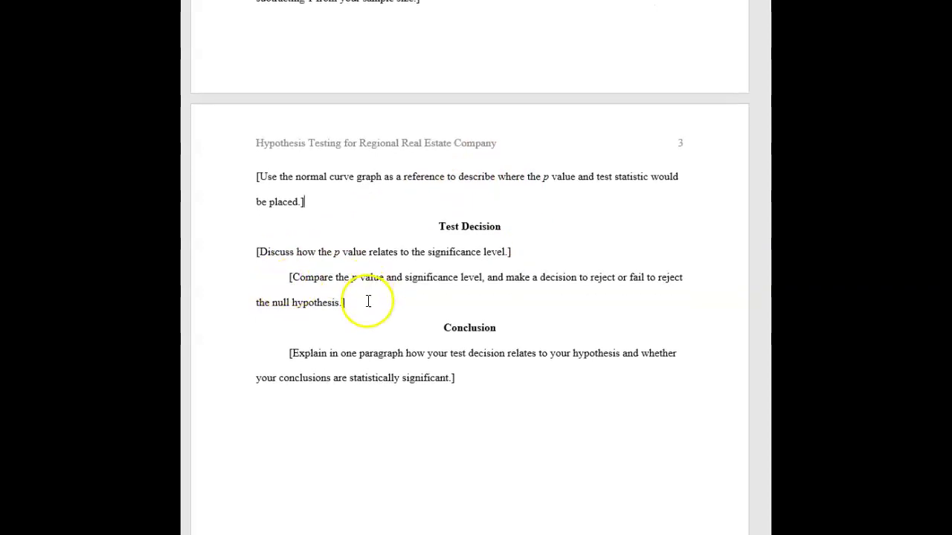
- Examine the Test Decision items on relating the p value to the significance level and deciding whether to reject the null hypothesis
{"action": "left_click_drag", "start_coordinate": [348, 303], "coordinate": [262, 274]}
{"action": "left_click", "coordinate": [253, 266]}
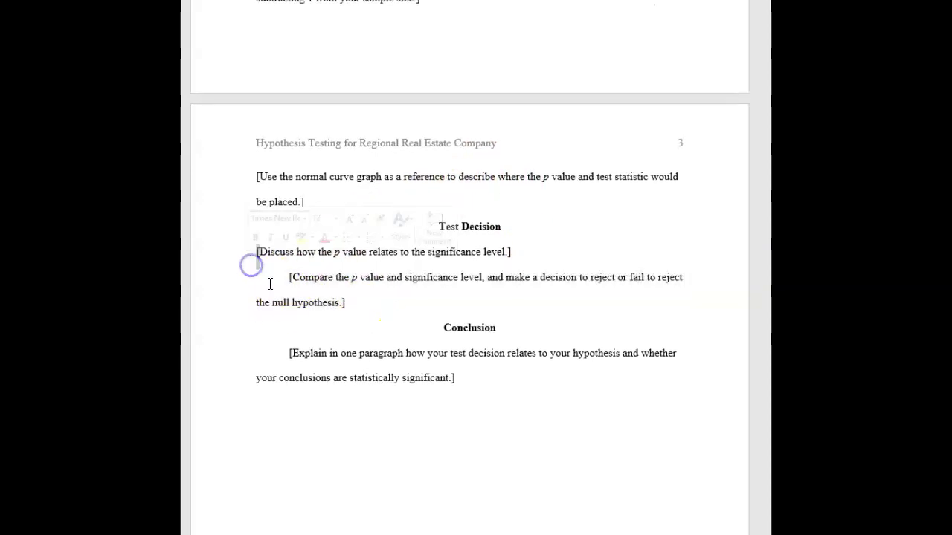
{"action": "left_click", "coordinate": [385, 316]}
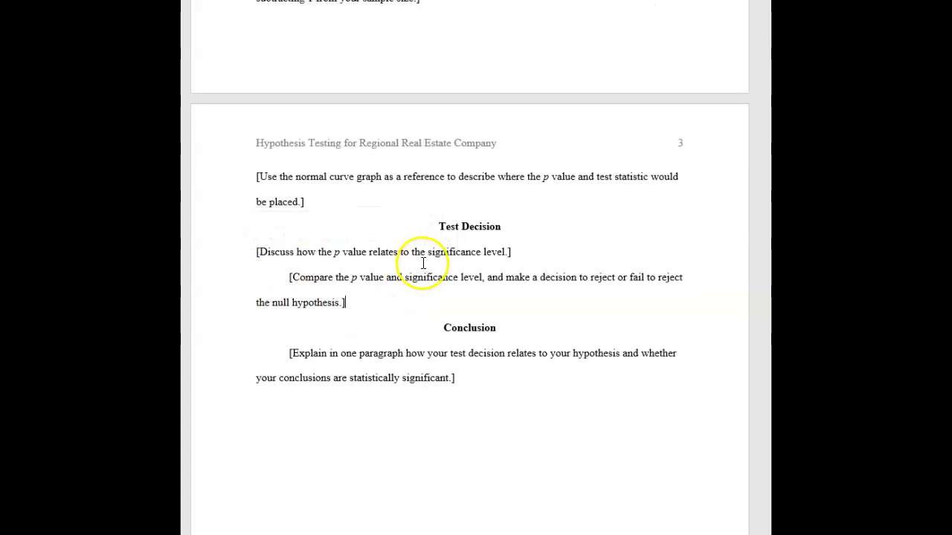
{"action": "left_click_drag", "start_coordinate": [432, 252], "coordinate": [499, 252]}
{"action": "left_click", "coordinate": [393, 305]}
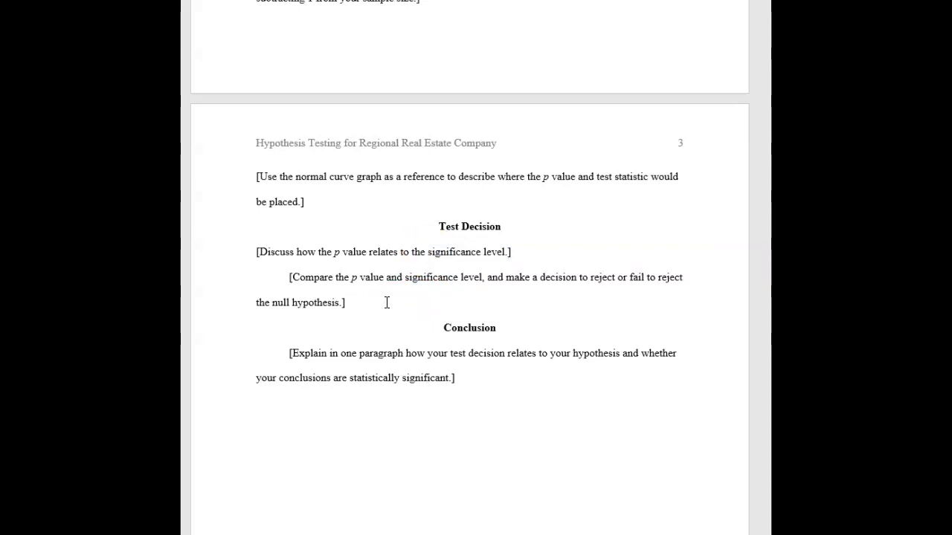
{"action": "left_click", "coordinate": [367, 292]}
{"action": "left_click", "coordinate": [373, 290]}
{"action": "left_click", "coordinate": [354, 305]}
{"action": "scroll", "coordinate": [355, 308], "scroll_direction": "down", "scroll_amount": 1}
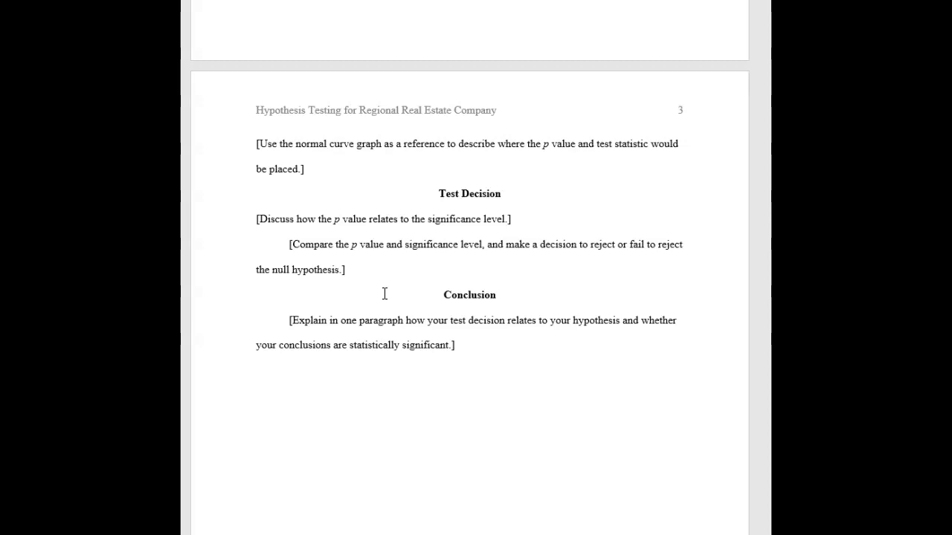
{"action": "left_click", "coordinate": [381, 281]}
{"action": "left_click", "coordinate": [634, 259]}
{"action": "left_click_drag", "start_coordinate": [634, 259], "coordinate": [635, 265]}
- Read the Conclusion item on how the test decision relates to the hypothesis and whether the conclusions are statistically significant
{"action": "left_click", "coordinate": [397, 306]}
{"action": "mouse_move", "coordinate": [445, 305]}
{"action": "left_click_drag", "start_coordinate": [455, 345], "coordinate": [279, 330]}
{"action": "left_click", "coordinate": [314, 395]}
{"action": "scroll", "coordinate": [391, 260], "scroll_direction": "up", "scroll_amount": 5}
{"action": "scroll", "coordinate": [371, 113], "scroll_direction": "down", "scroll_amount": 5}
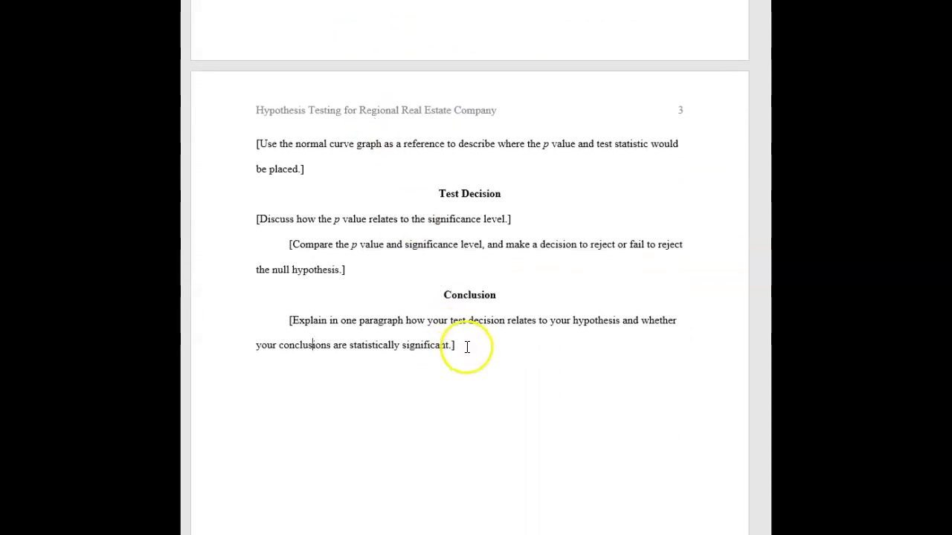
{"action": "scroll", "coordinate": [461, 223], "scroll_direction": "up", "scroll_amount": 1}
{"action": "left_click_drag", "start_coordinate": [469, 389], "coordinate": [276, 361]}
{"action": "left_click", "coordinate": [312, 425]}
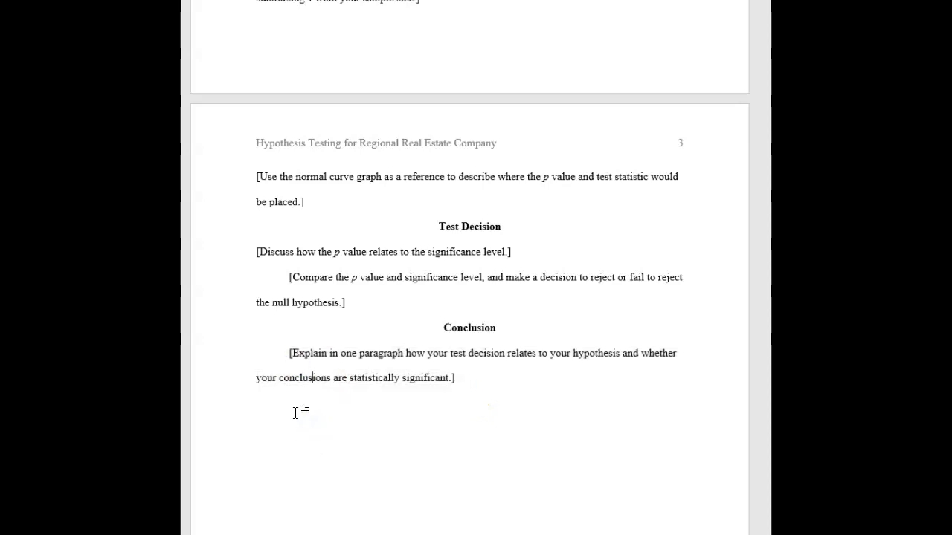